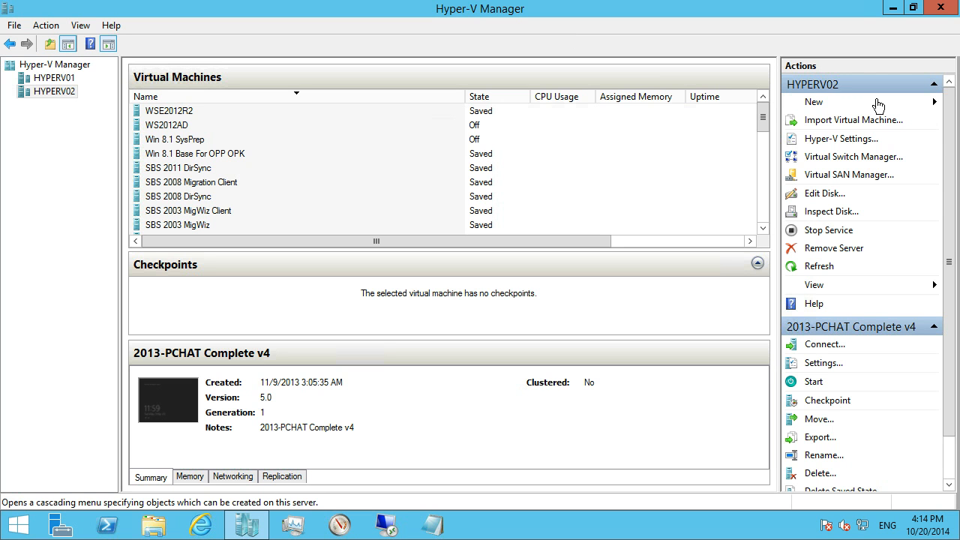
Step: Review the physical GPU, NUMA spanning and replication settings of HYPERV02, and allow enhanced session mode on the server
{"action": "left_click", "coordinate": [841, 138]}
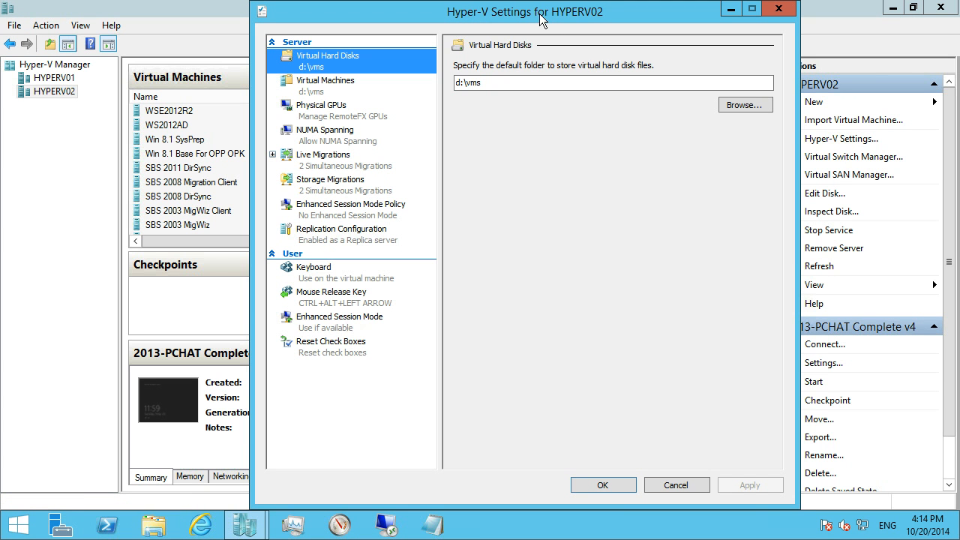
{"action": "left_click_drag", "start_coordinate": [545, 14], "coordinate": [529, 14]}
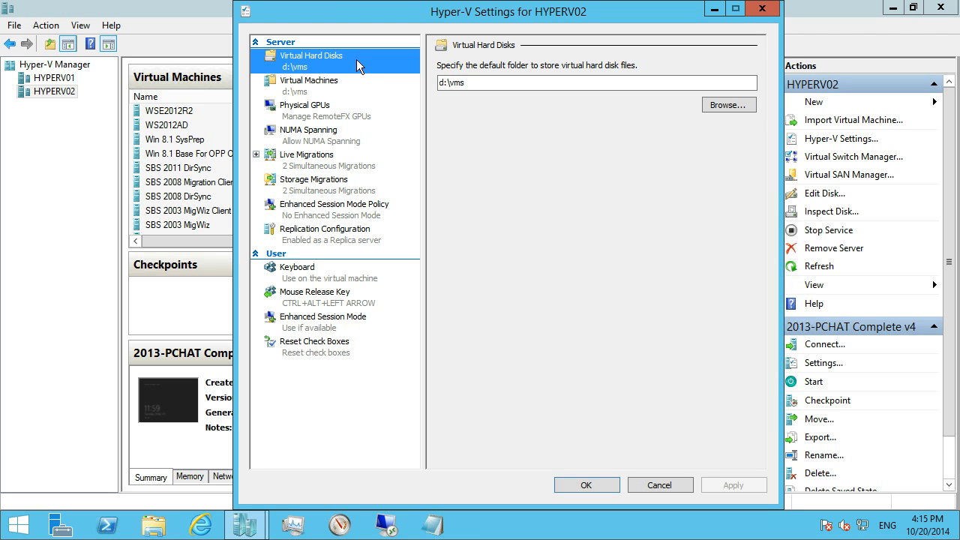
{"action": "left_click", "coordinate": [337, 113]}
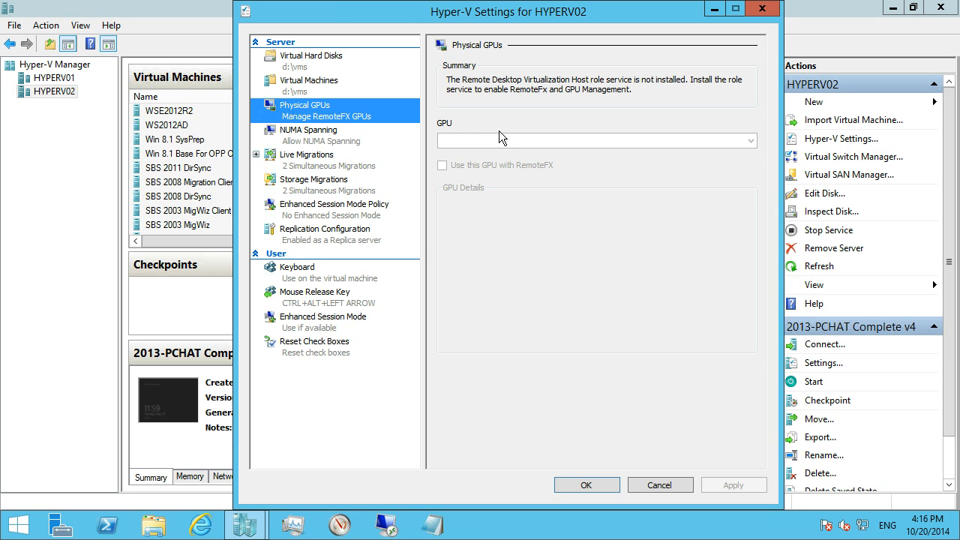
{"action": "left_click", "coordinate": [351, 137]}
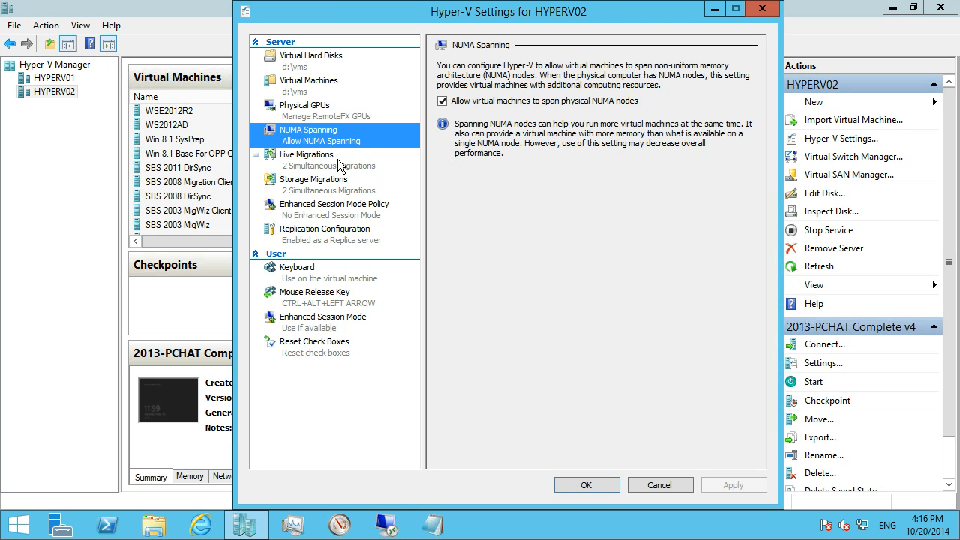
{"action": "left_click", "coordinate": [359, 214]}
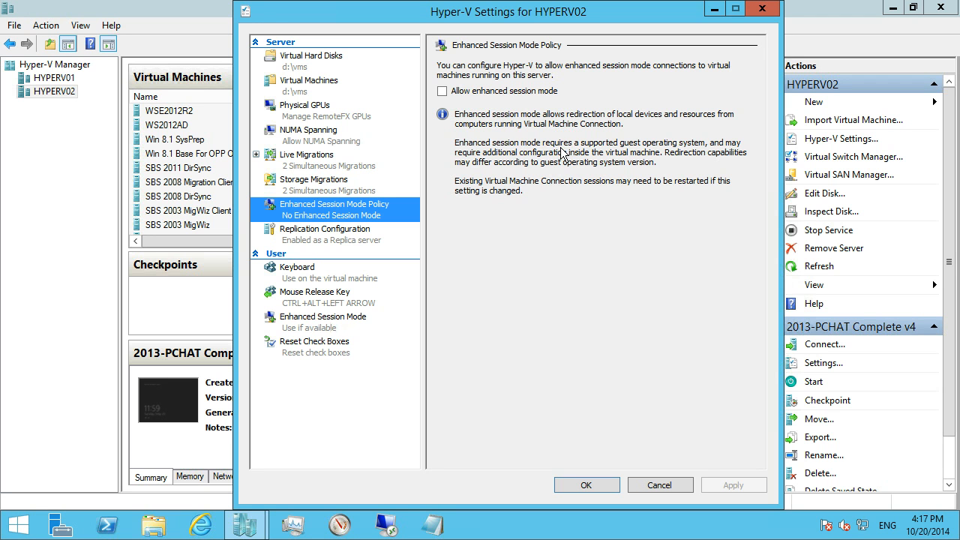
{"action": "left_click", "coordinate": [497, 93]}
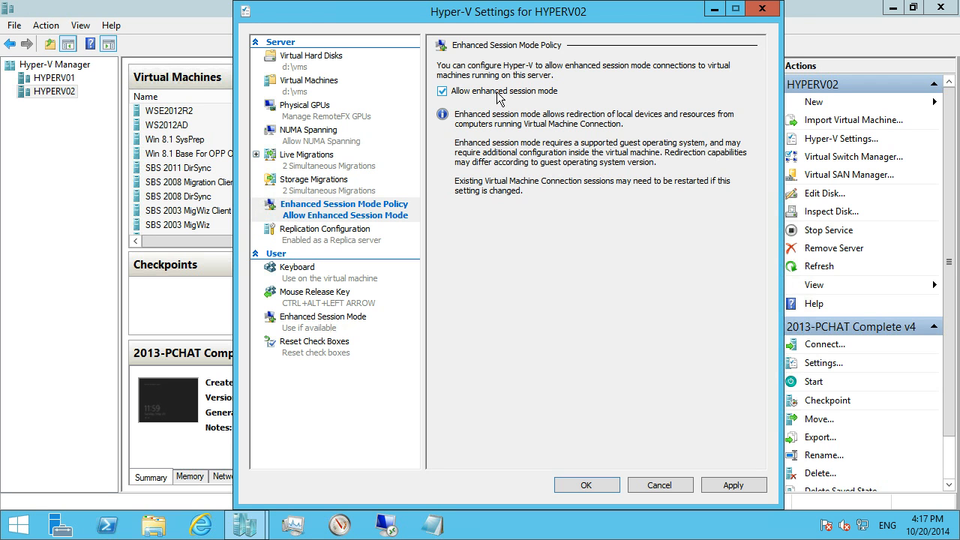
{"action": "left_click", "coordinate": [341, 235]}
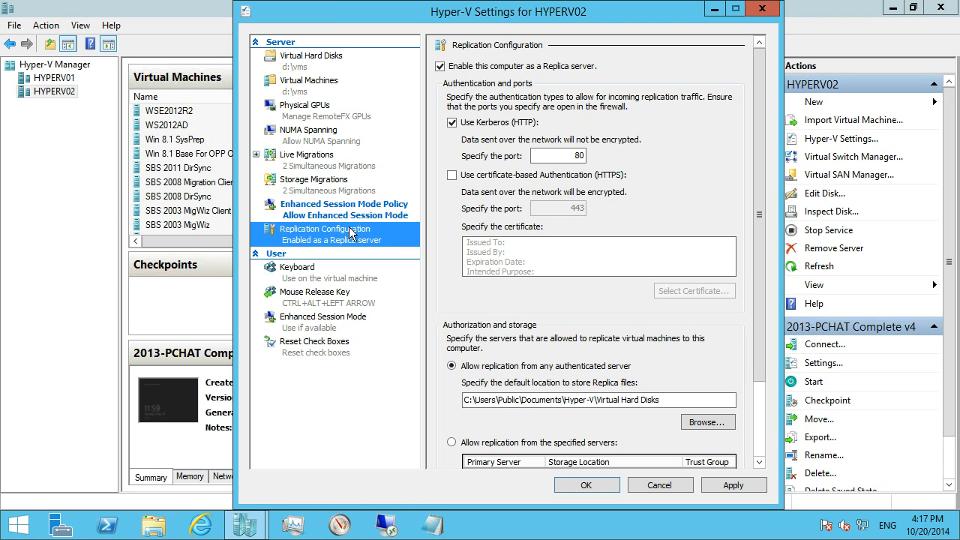
{"action": "left_click", "coordinate": [318, 328]}
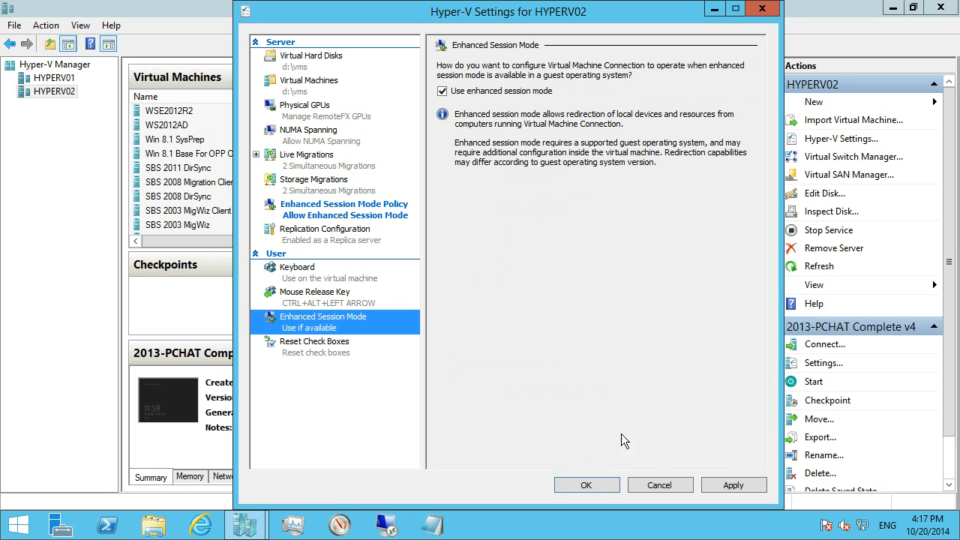
{"action": "left_click", "coordinate": [728, 485]}
{"action": "left_click", "coordinate": [592, 486]}
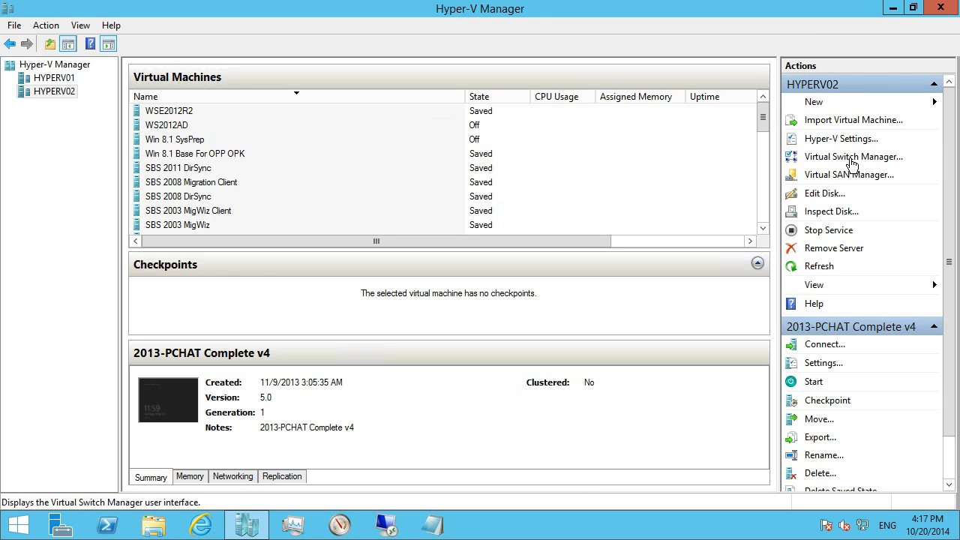
{"action": "left_click", "coordinate": [852, 159]}
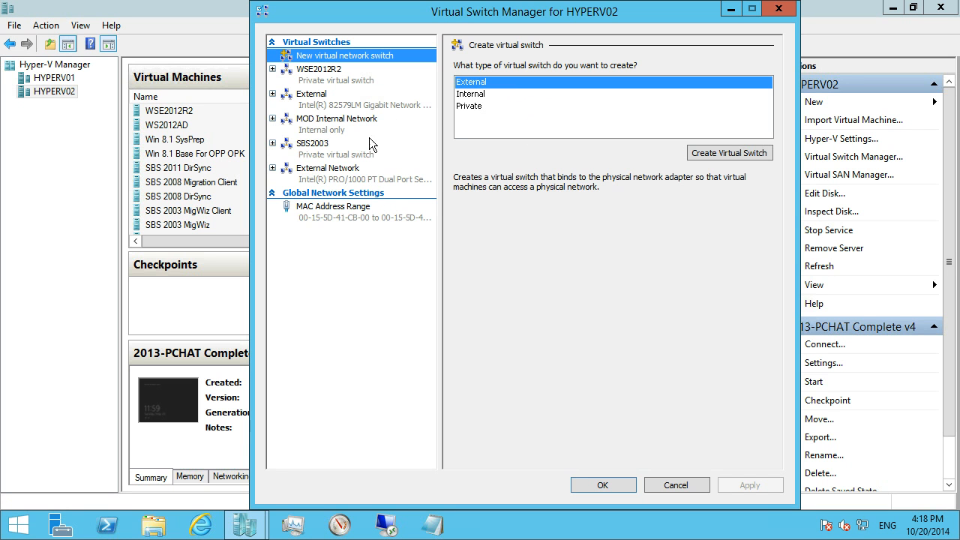
{"action": "left_click", "coordinate": [719, 154]}
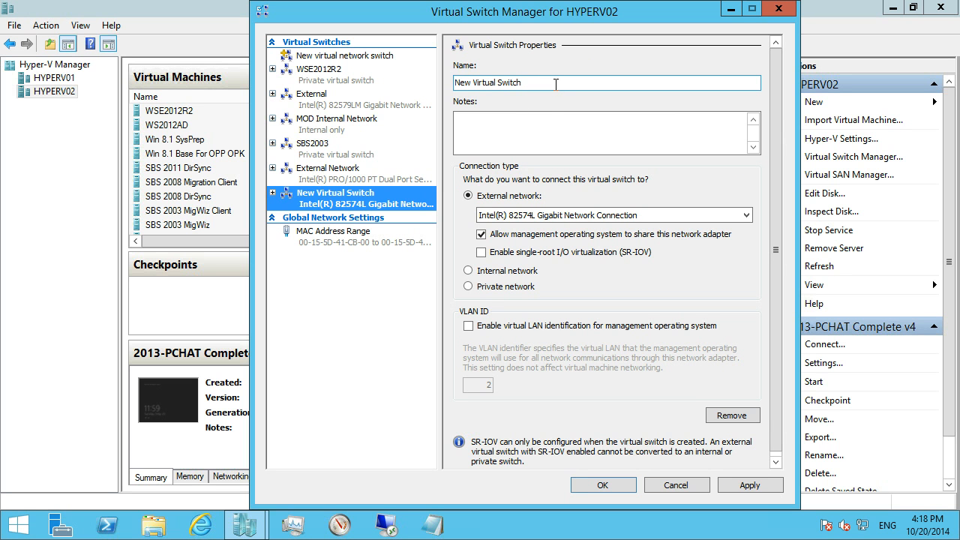
{"action": "left_click", "coordinate": [537, 215]}
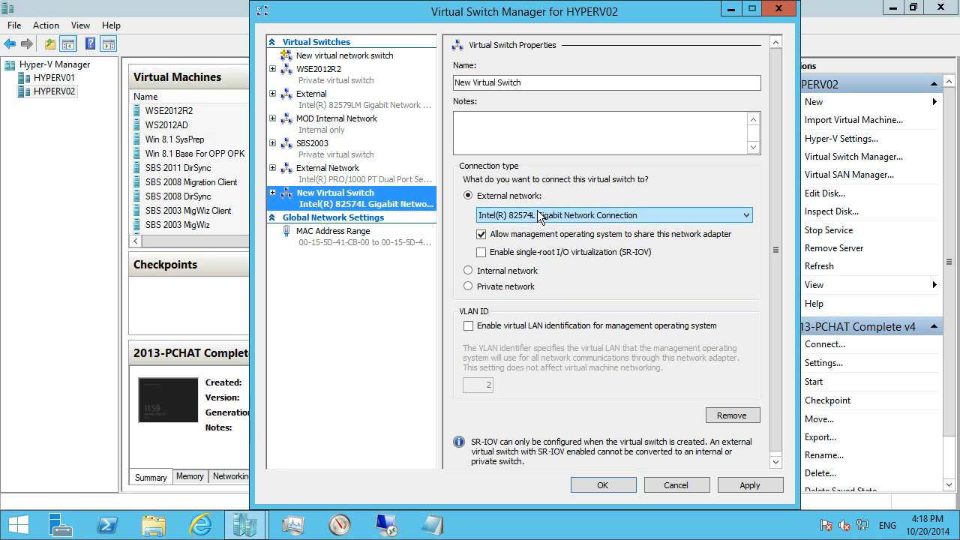
{"action": "left_click", "coordinate": [590, 216]}
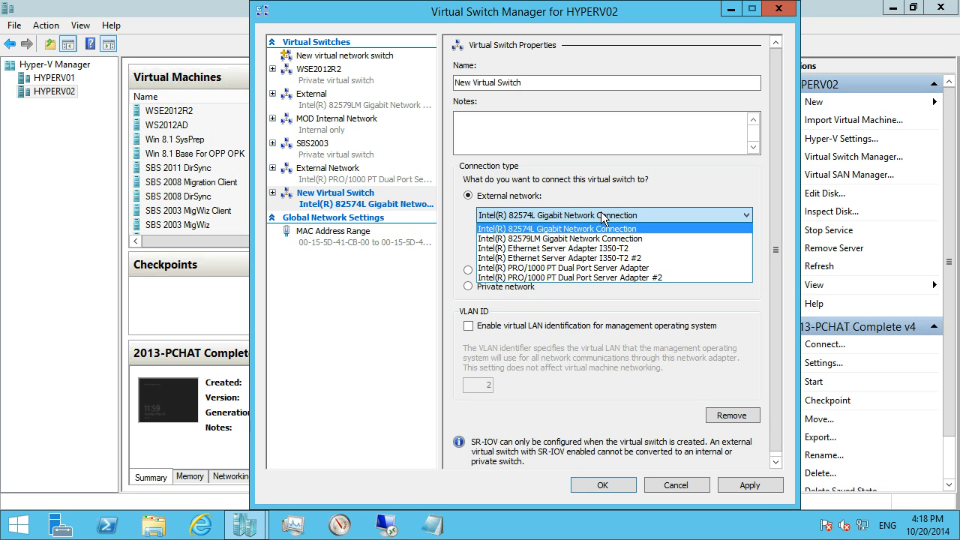
{"action": "left_click", "coordinate": [462, 223]}
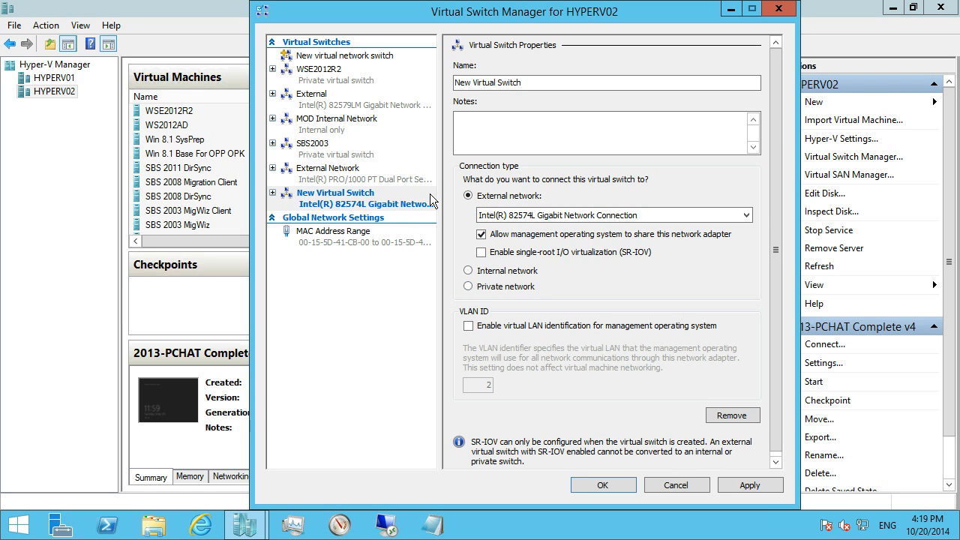
{"action": "left_click", "coordinate": [677, 485]}
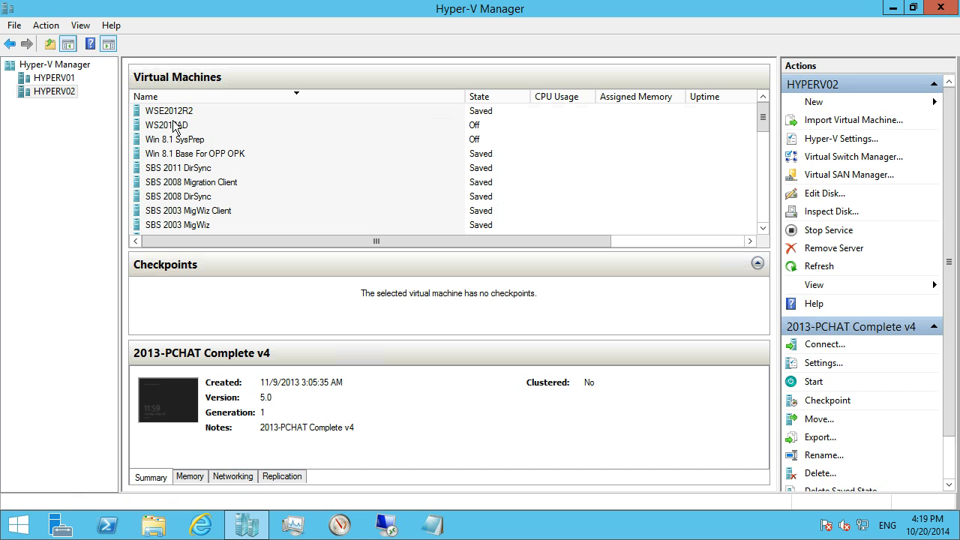
Step: Start creating a new virtual machine on HYPERV02 and name it WS2012R2
{"action": "right_click", "coordinate": [67, 94]}
{"action": "mouse_move", "coordinate": [126, 109]}
{"action": "left_click", "coordinate": [274, 106]}
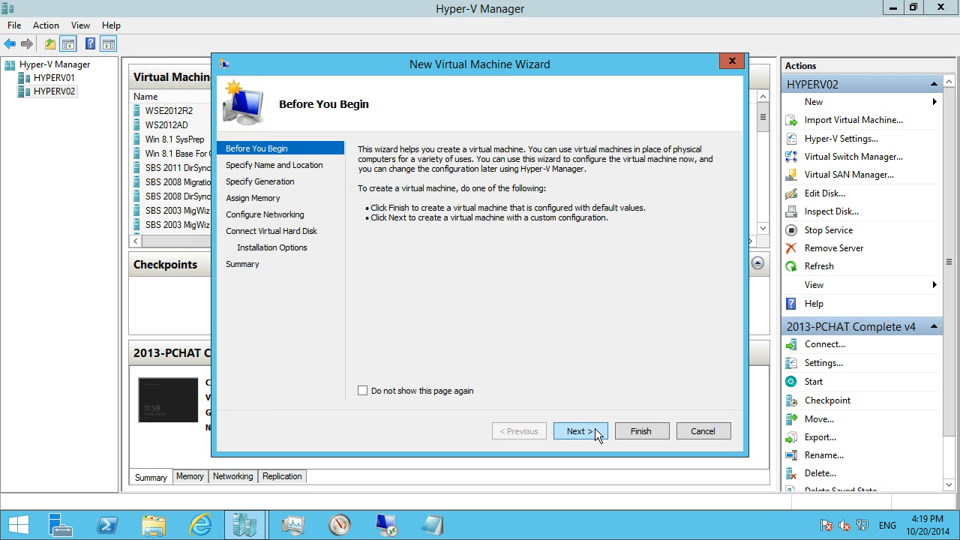
{"action": "left_click", "coordinate": [579, 431]}
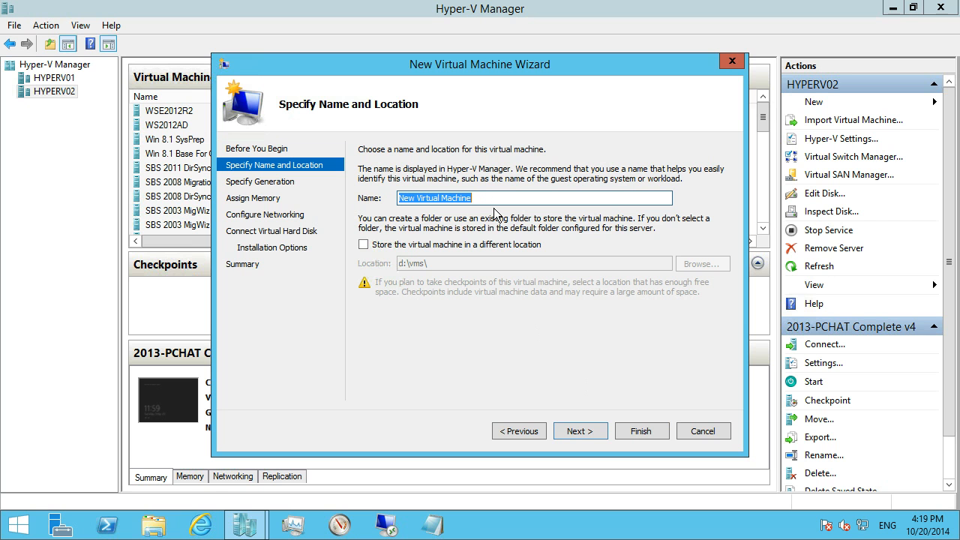
{"action": "type", "text": "WS2012"}
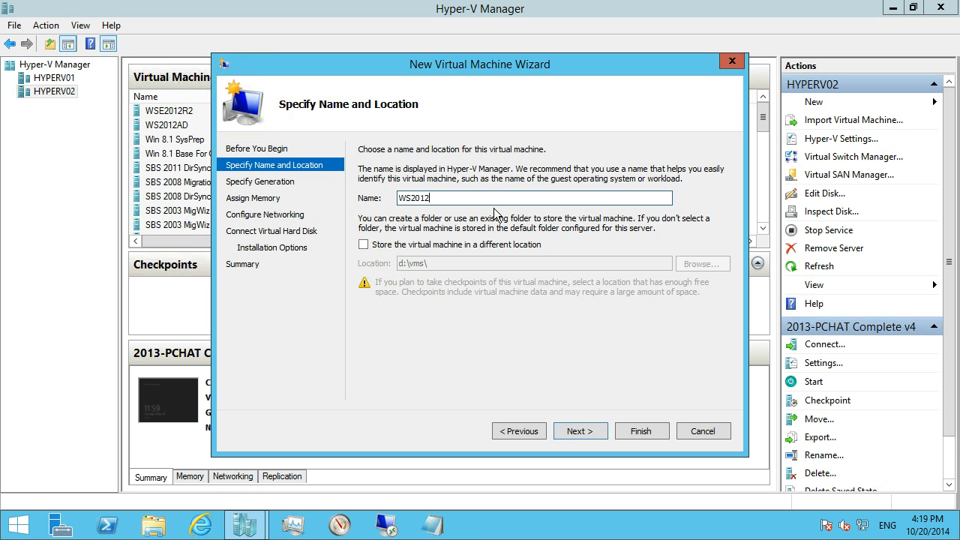
{"action": "type", "text": "R2"}
Step: Store the virtual machine in a different location, using the folder d:\vms\ws2012r2
{"action": "left_click", "coordinate": [364, 245]}
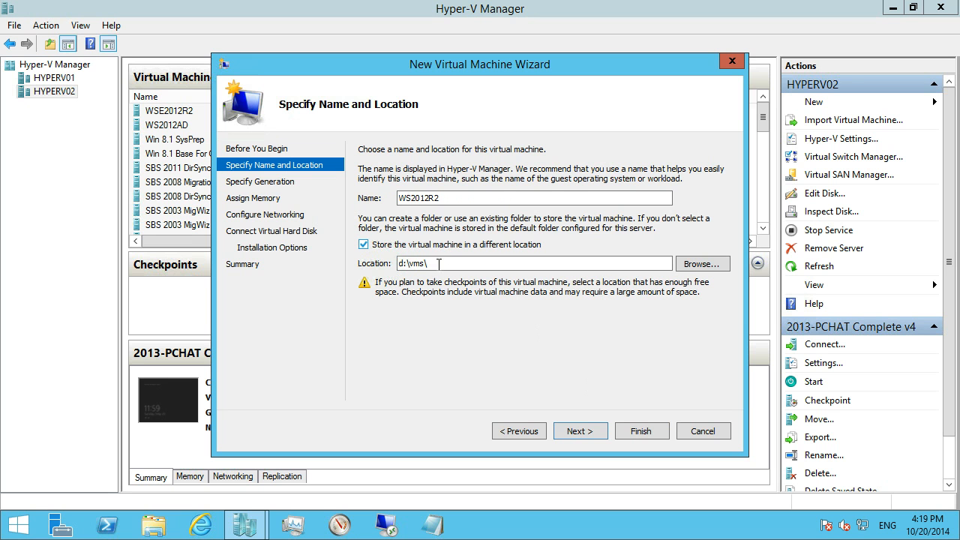
{"action": "left_click", "coordinate": [466, 264]}
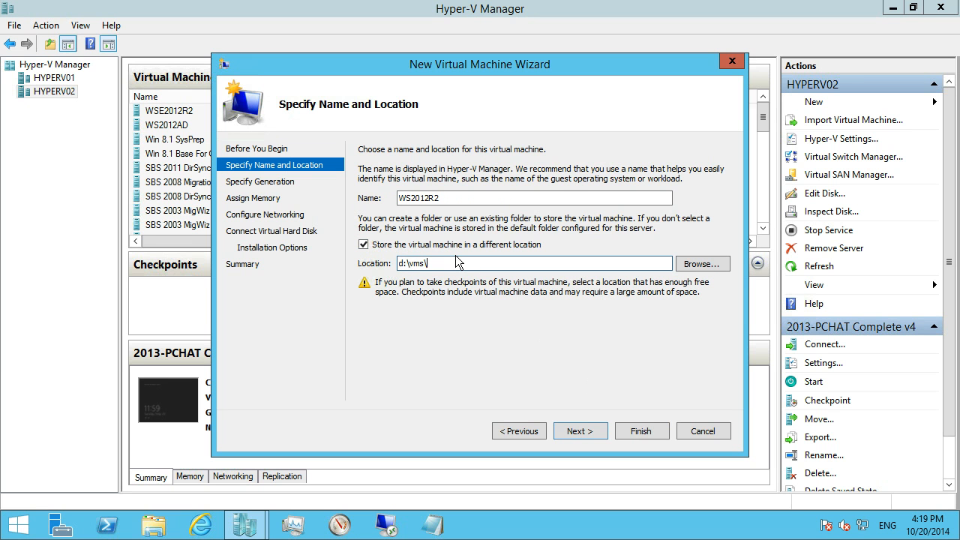
{"action": "type", "text": "ws2012"}
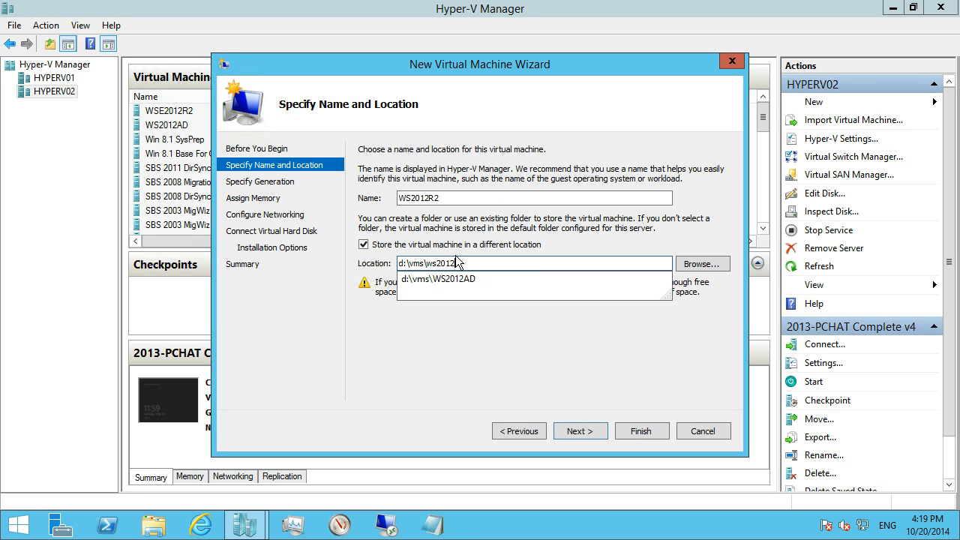
{"action": "type", "text": "r2"}
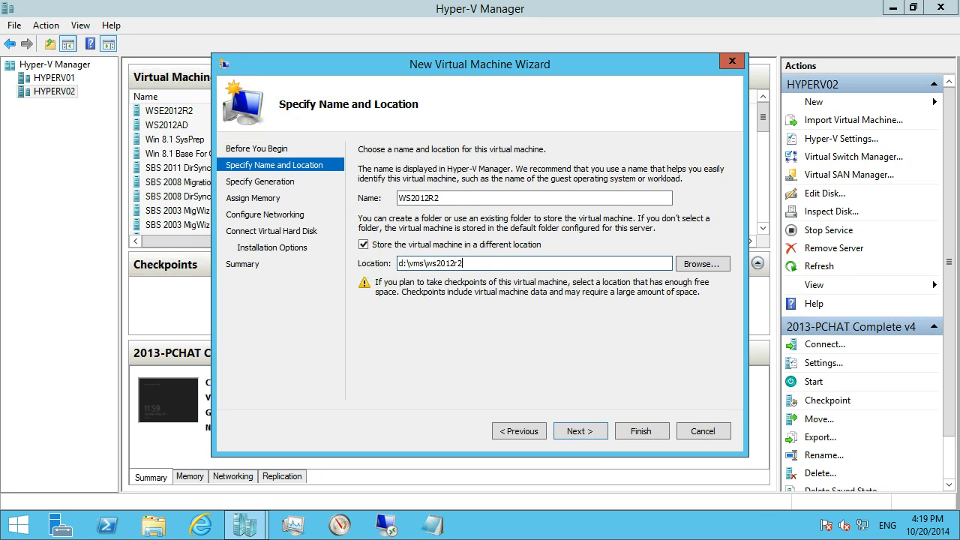
{"action": "left_click", "coordinate": [587, 432]}
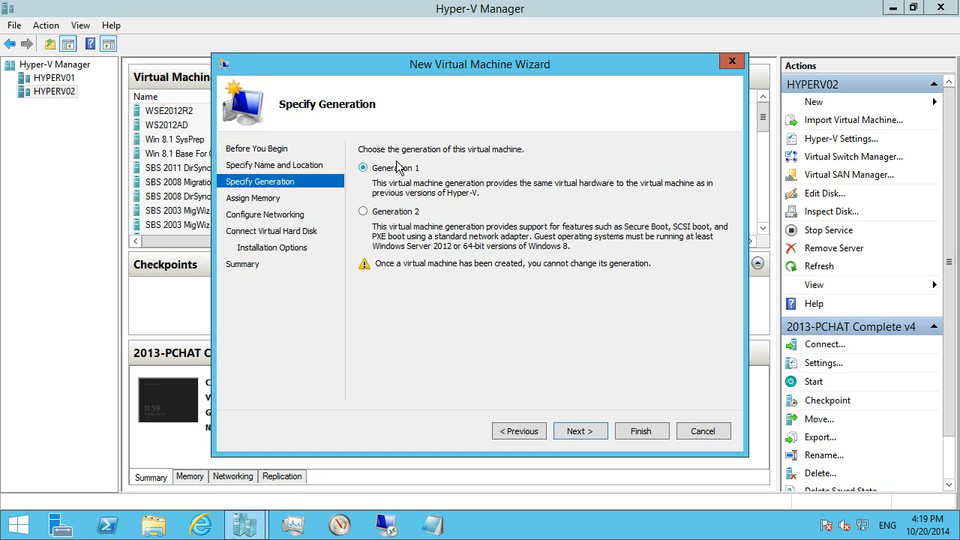
Step: Make it a Generation 2 virtual machine with 4000 MB of startup memory and Dynamic Memory enabled
{"action": "left_click", "coordinate": [388, 216]}
{"action": "left_click", "coordinate": [574, 432]}
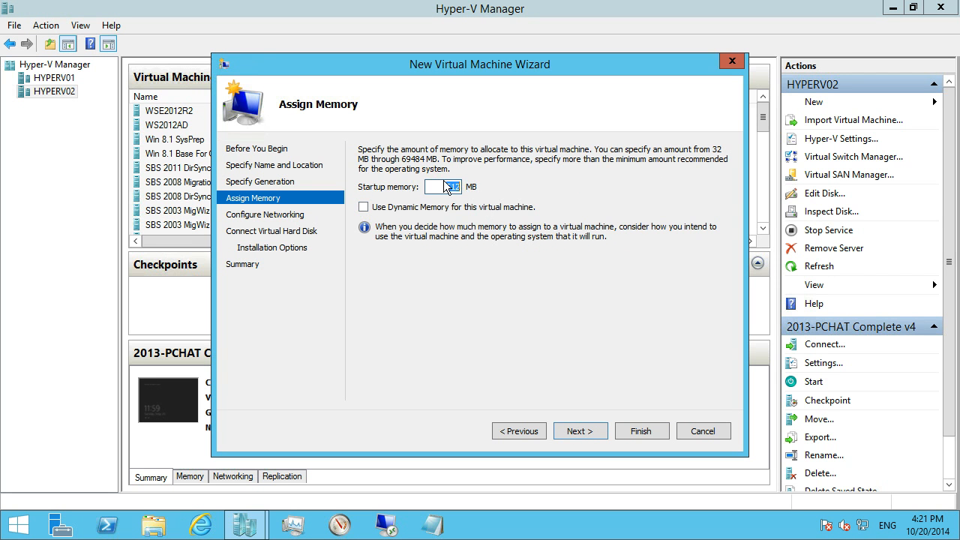
{"action": "type", "text": "4000"}
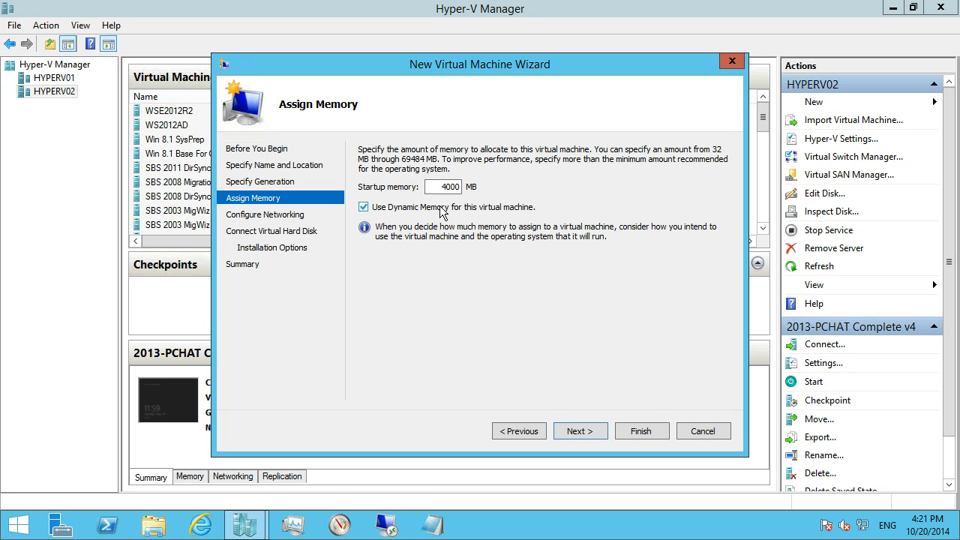
{"action": "left_click", "coordinate": [364, 207]}
{"action": "left_click", "coordinate": [578, 431]}
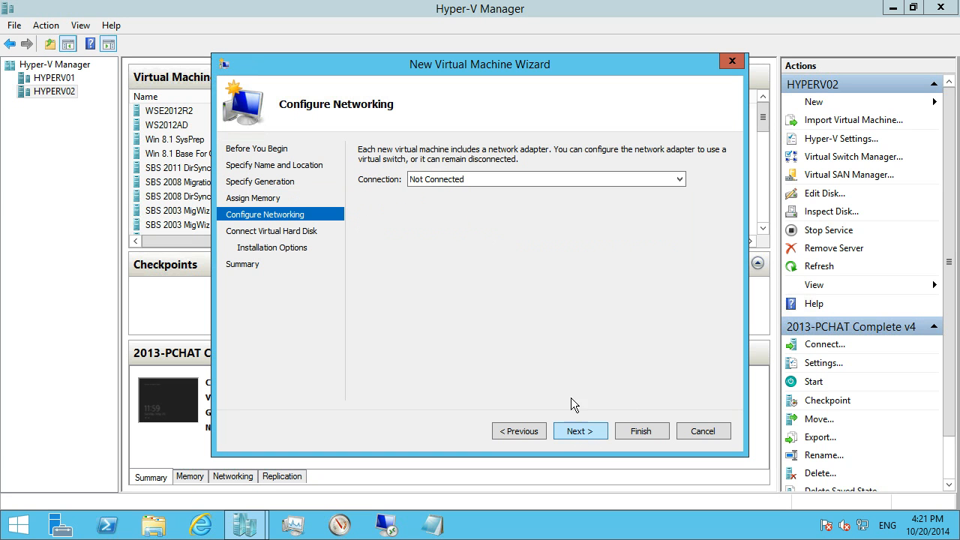
Step: Connect the virtual machine's network adapter to the External virtual switch
{"action": "left_click", "coordinate": [461, 181]}
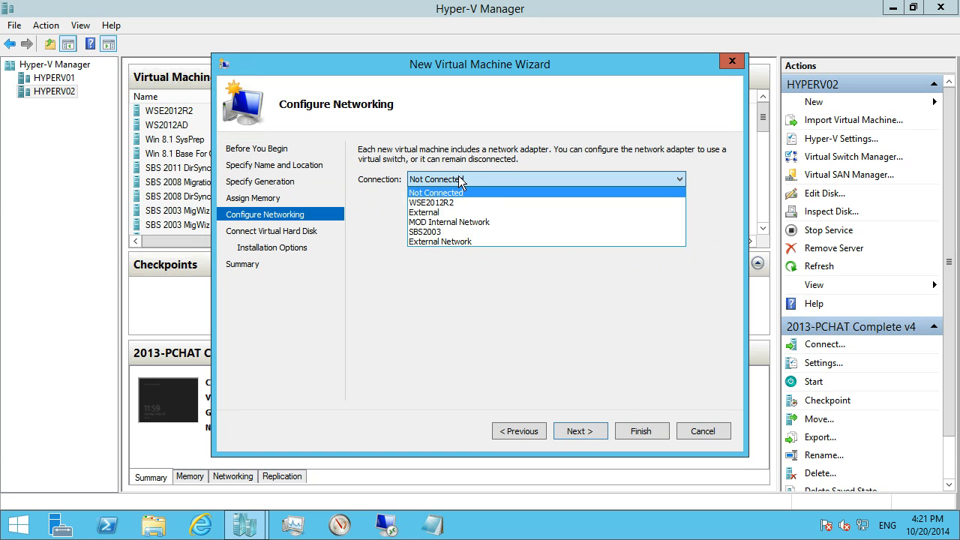
{"action": "left_click", "coordinate": [443, 211]}
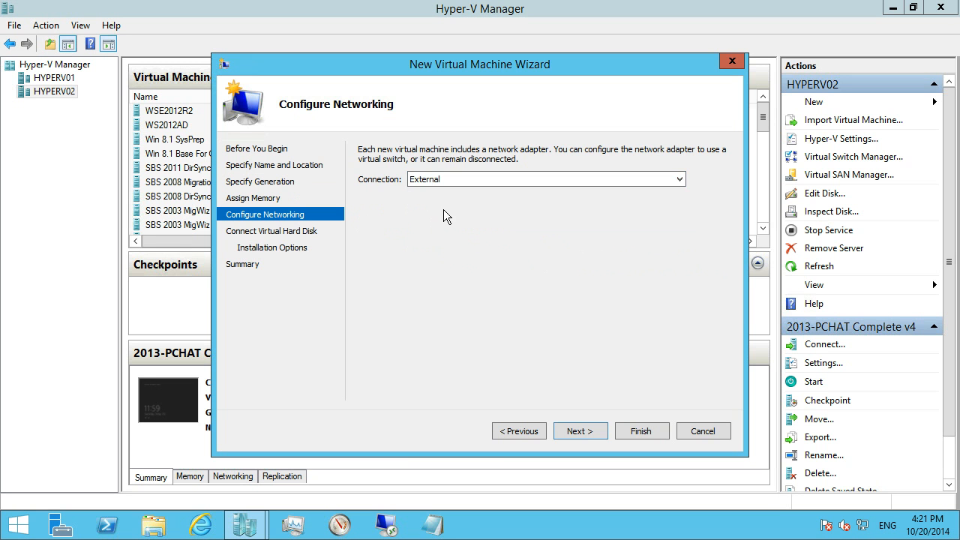
{"action": "left_click", "coordinate": [598, 432]}
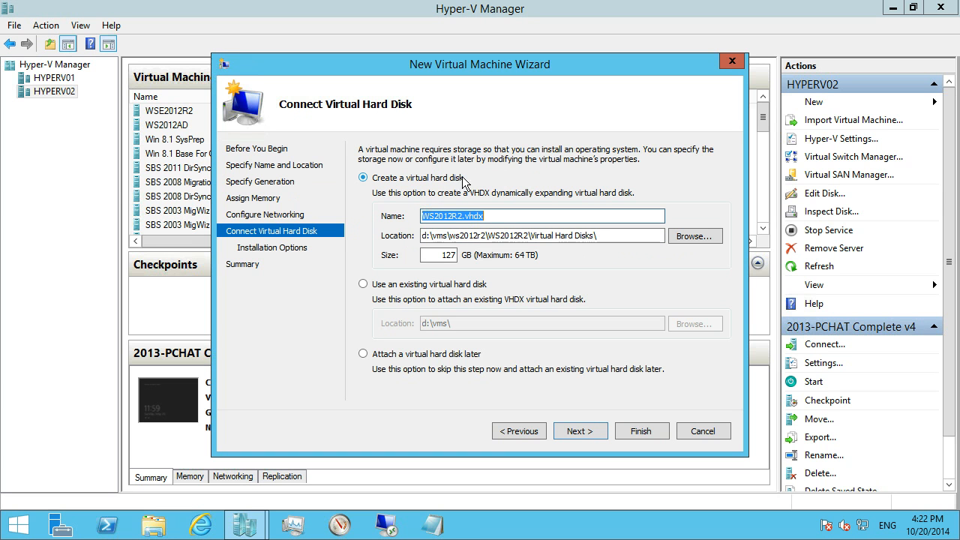
Step: Create a 127 GB virtual hard disk named WS2012R2.vhdx in the proposed location
{"action": "left_click_drag", "start_coordinate": [480, 215], "coordinate": [465, 215]}
{"action": "left_click", "coordinate": [501, 216]}
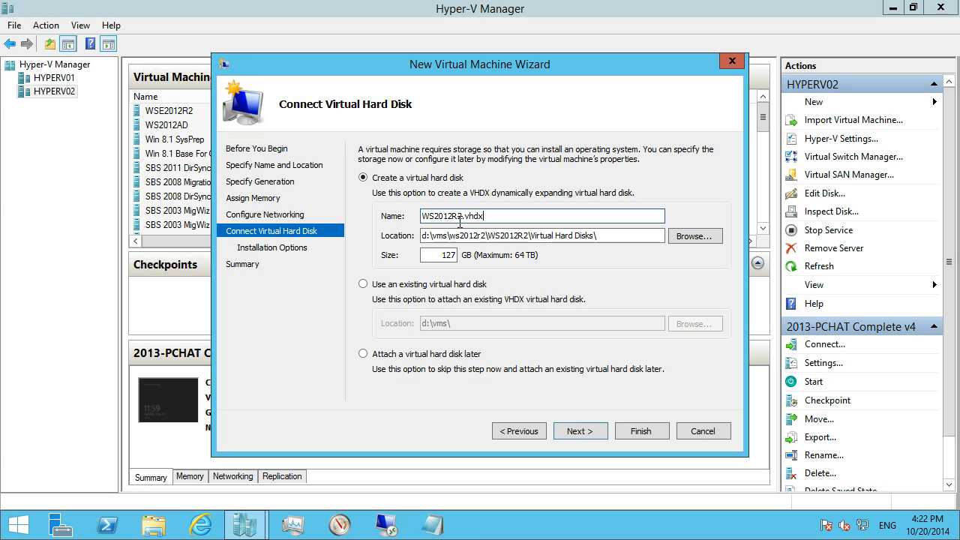
{"action": "left_click_drag", "start_coordinate": [466, 216], "coordinate": [490, 217]}
{"action": "left_click", "coordinate": [492, 217]}
{"action": "left_click_drag", "start_coordinate": [465, 216], "coordinate": [491, 216]}
{"action": "left_click", "coordinate": [492, 216]}
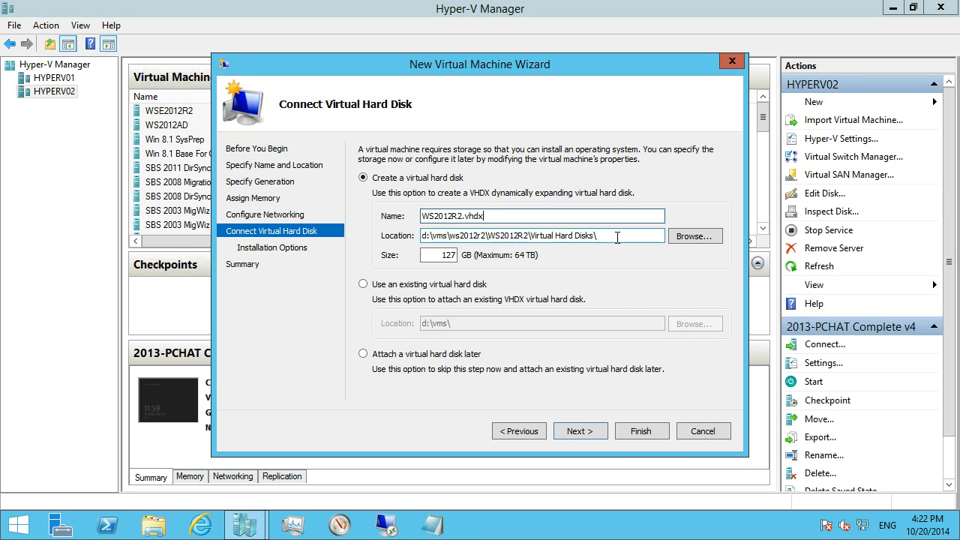
{"action": "left_click_drag", "start_coordinate": [430, 255], "coordinate": [500, 258]}
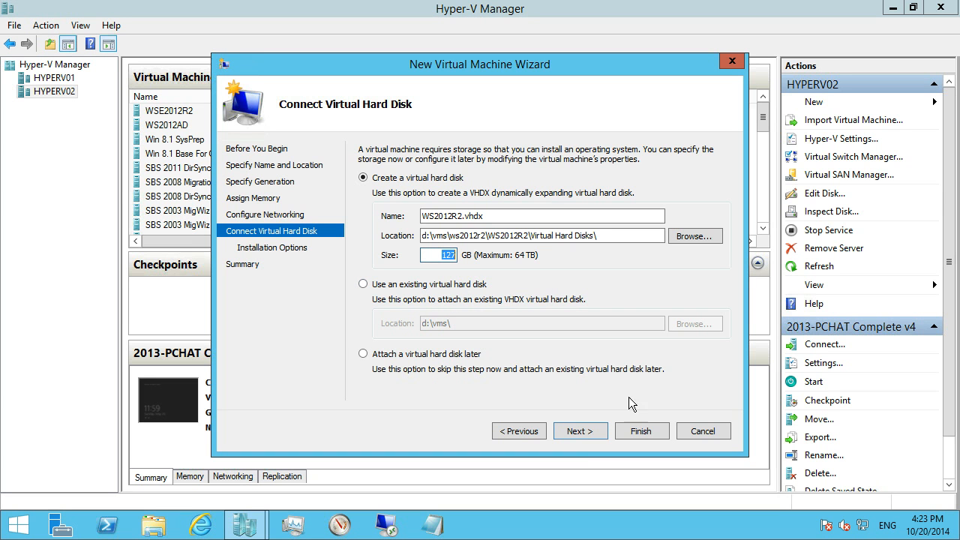
{"action": "left_click", "coordinate": [586, 432]}
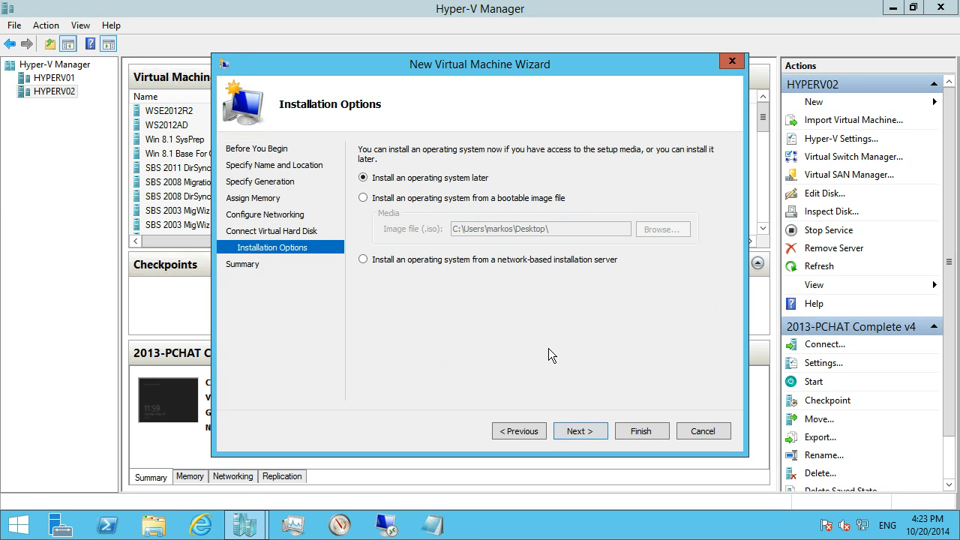
Step: Choose to install the operating system from a bootable image file and browse to the D:\ISO folder
{"action": "left_click", "coordinate": [421, 199]}
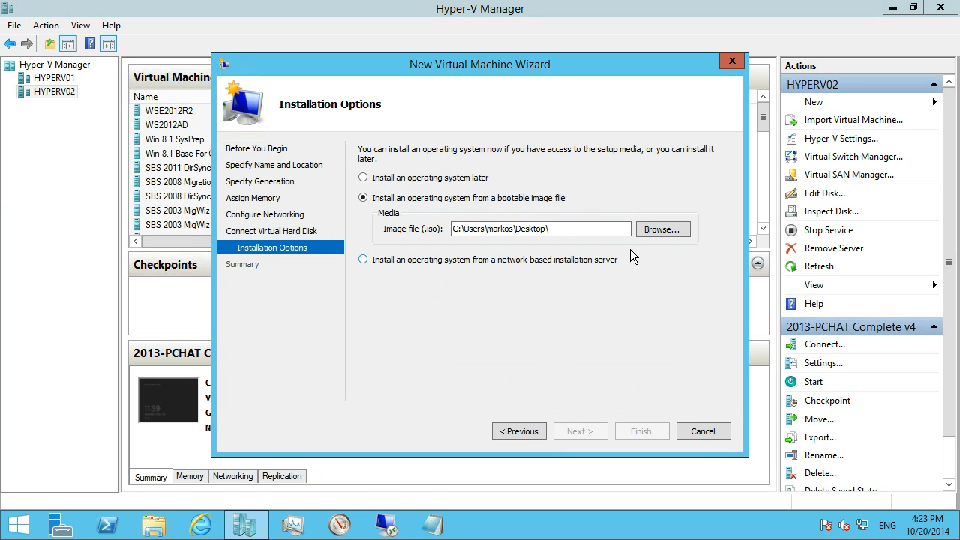
{"action": "left_click", "coordinate": [658, 229]}
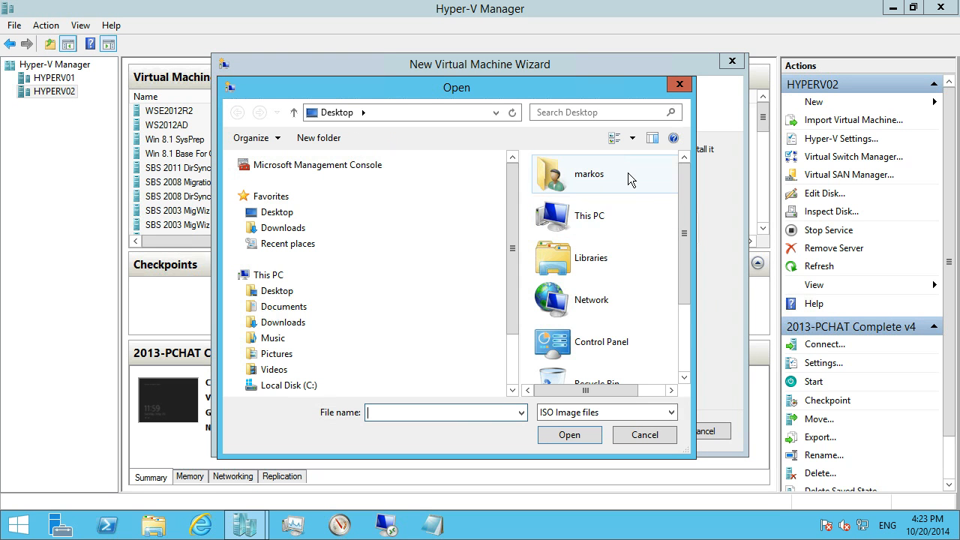
{"action": "scroll", "coordinate": [638, 337], "scroll_direction": "down", "scroll_amount": 2}
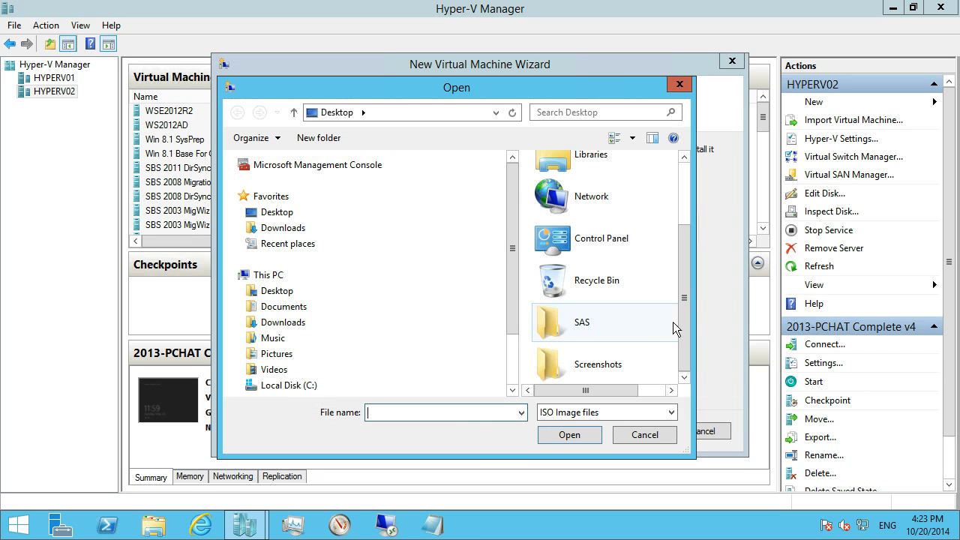
{"action": "left_click_drag", "start_coordinate": [627, 391], "coordinate": [580, 388]}
{"action": "left_click_drag", "start_coordinate": [682, 241], "coordinate": [680, 172]}
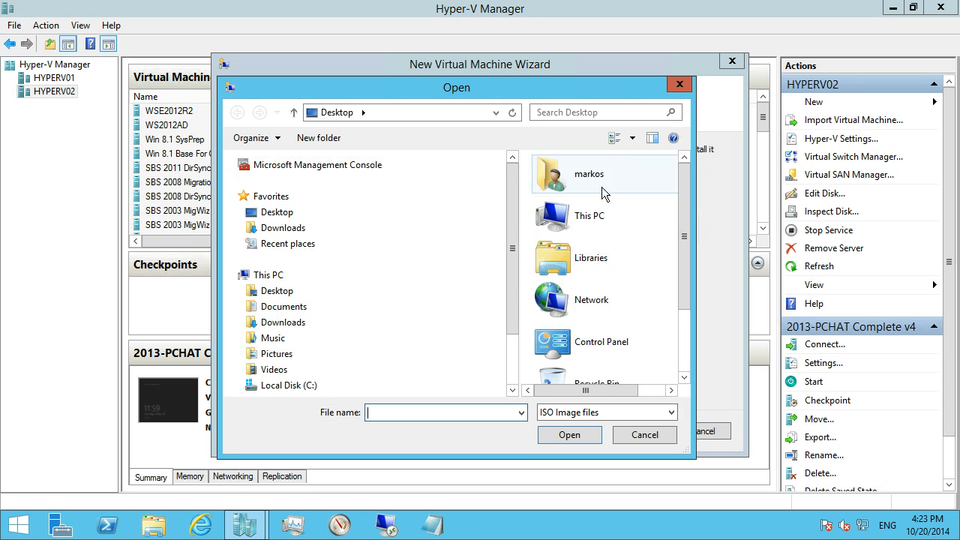
{"action": "double_click", "coordinate": [583, 216]}
{"action": "left_click_drag", "start_coordinate": [683, 232], "coordinate": [684, 330]}
{"action": "double_click", "coordinate": [624, 367]}
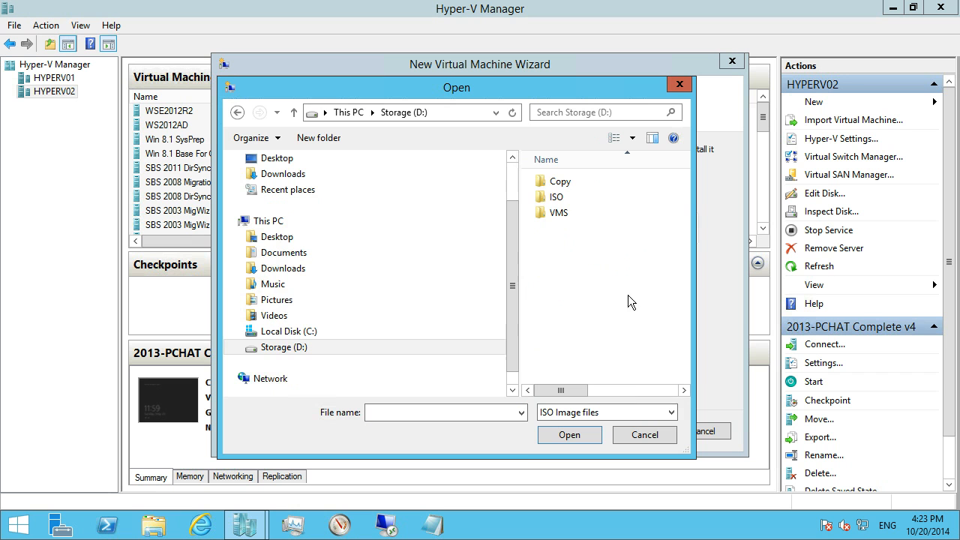
{"action": "left_click", "coordinate": [556, 200]}
{"action": "double_click", "coordinate": [557, 198]}
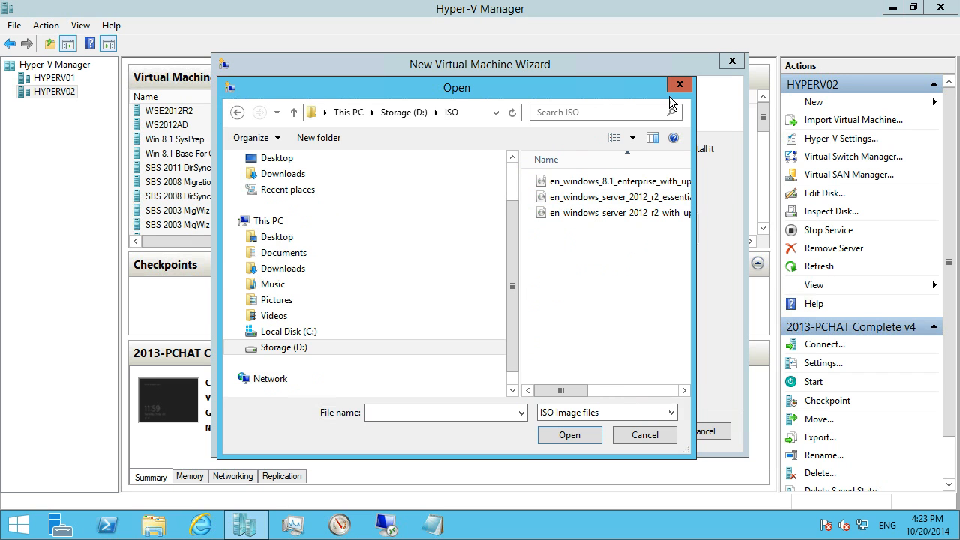
Step: Use the en_windows_server_2012_r2_with_update_x64_dvd_4065220 image as installation media and finish creating the virtual machine
{"action": "double_click", "coordinate": [595, 91]}
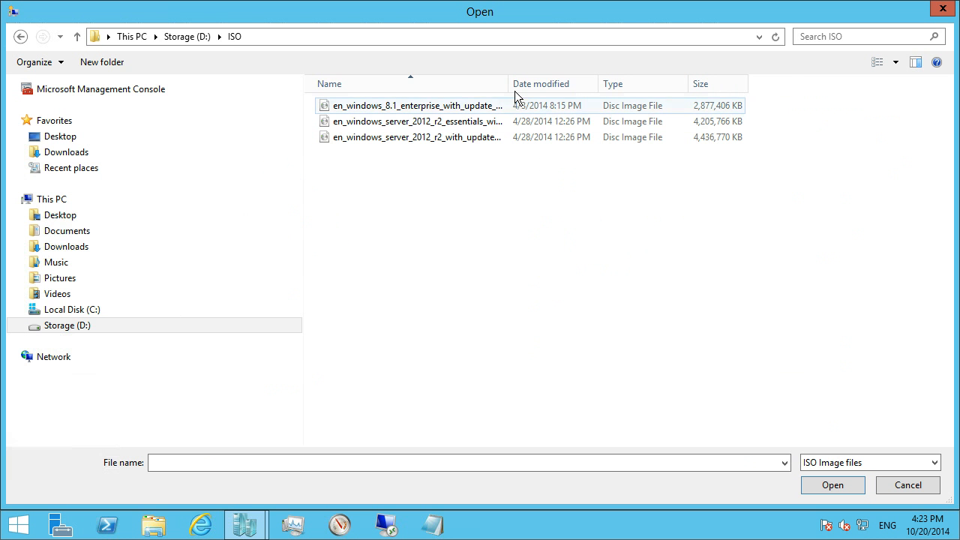
{"action": "left_click_drag", "start_coordinate": [509, 85], "coordinate": [677, 87]}
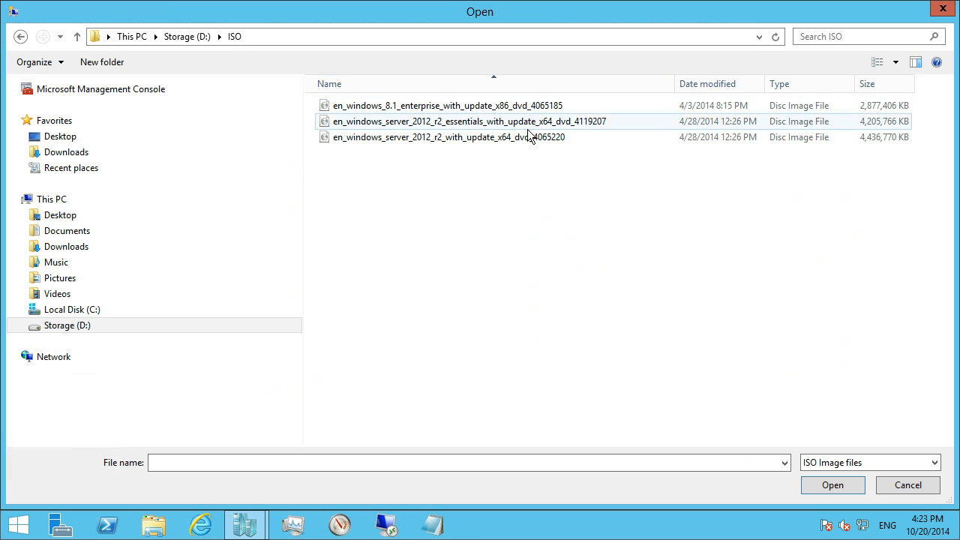
{"action": "left_click", "coordinate": [442, 139]}
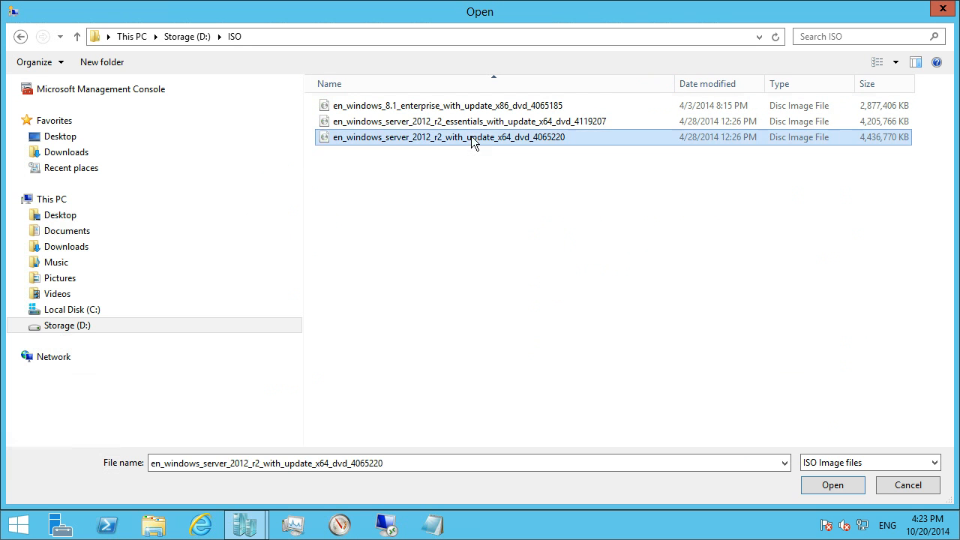
{"action": "left_click", "coordinate": [825, 485]}
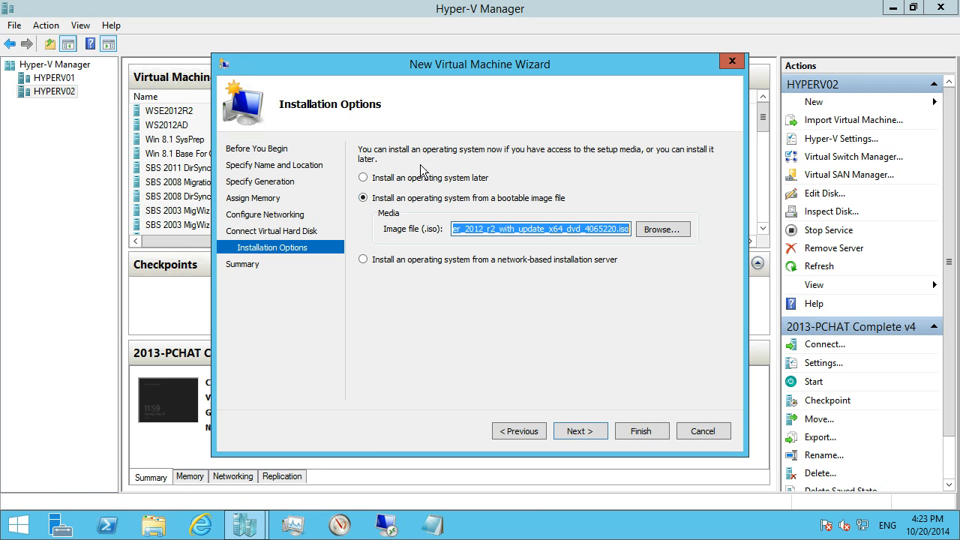
{"action": "left_click", "coordinate": [584, 430]}
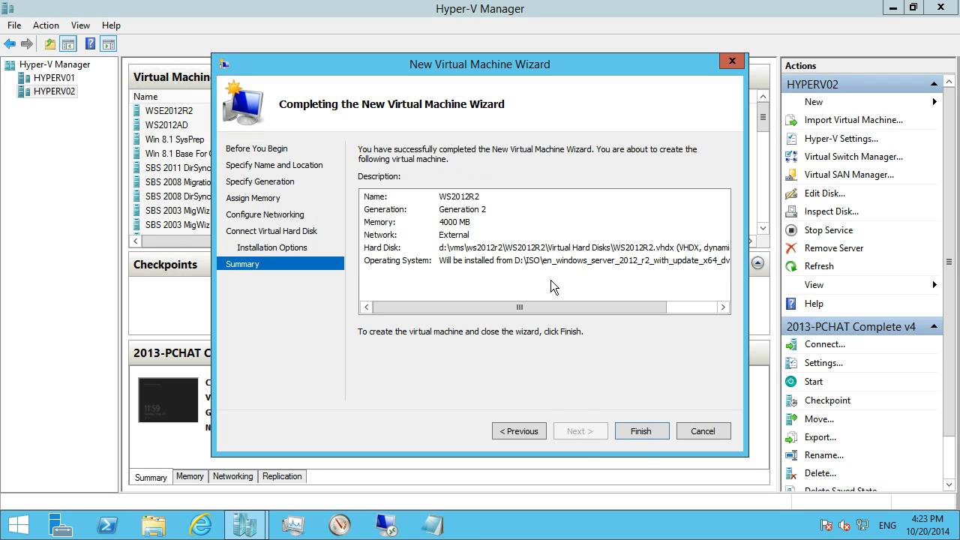
{"action": "left_click", "coordinate": [653, 432]}
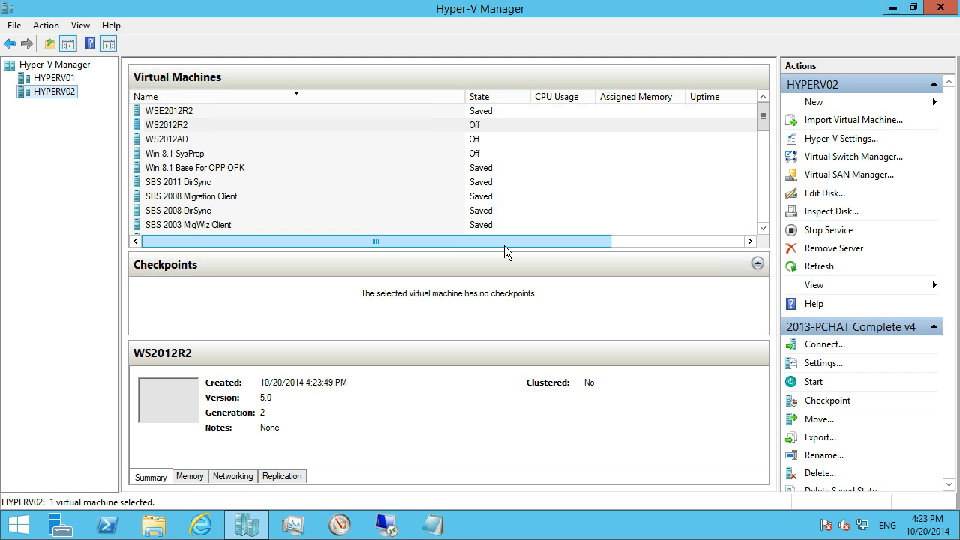
Step: Open the settings of the WS2012R2 virtual machine and review its firmware boot order and its startup and minimum RAM
{"action": "left_click", "coordinate": [205, 125]}
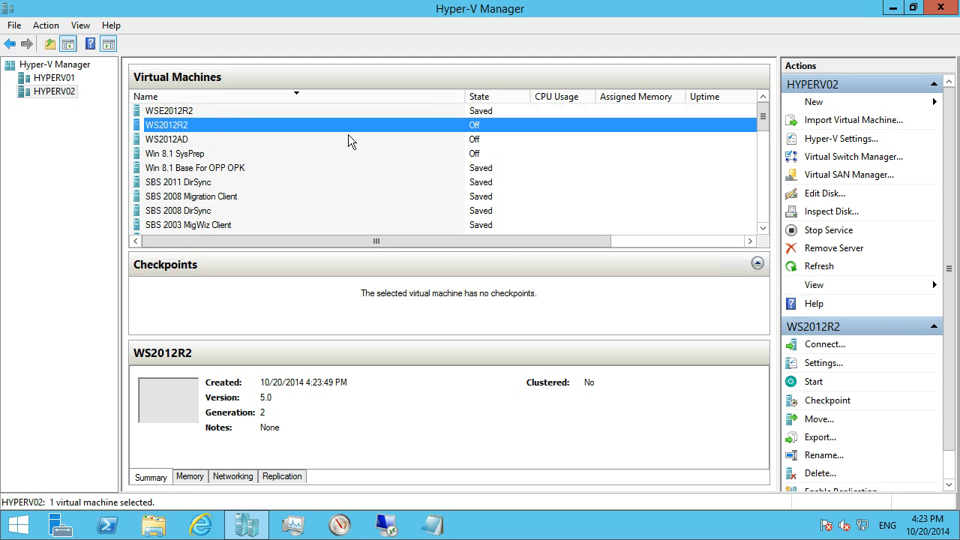
{"action": "right_click", "coordinate": [293, 125]}
{"action": "left_click", "coordinate": [328, 152]}
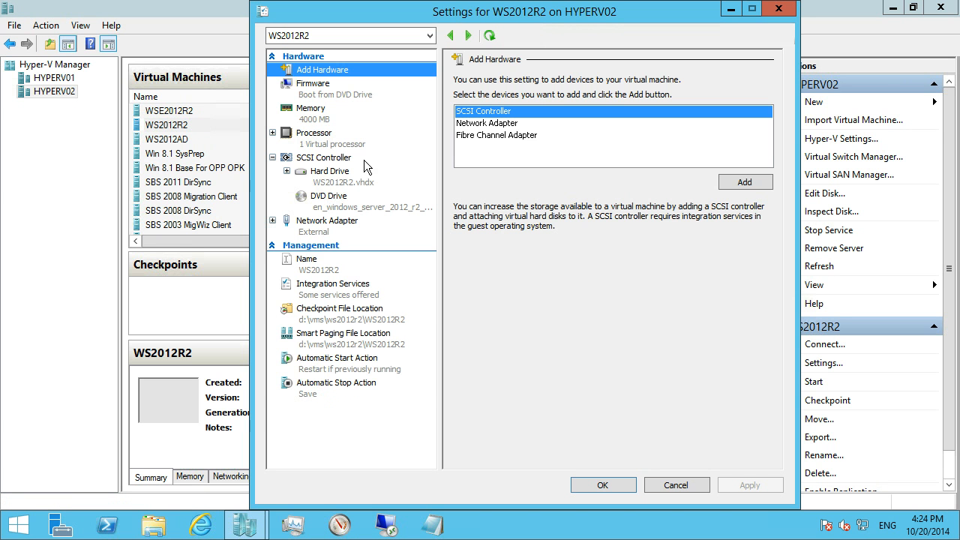
{"action": "left_click", "coordinate": [357, 90]}
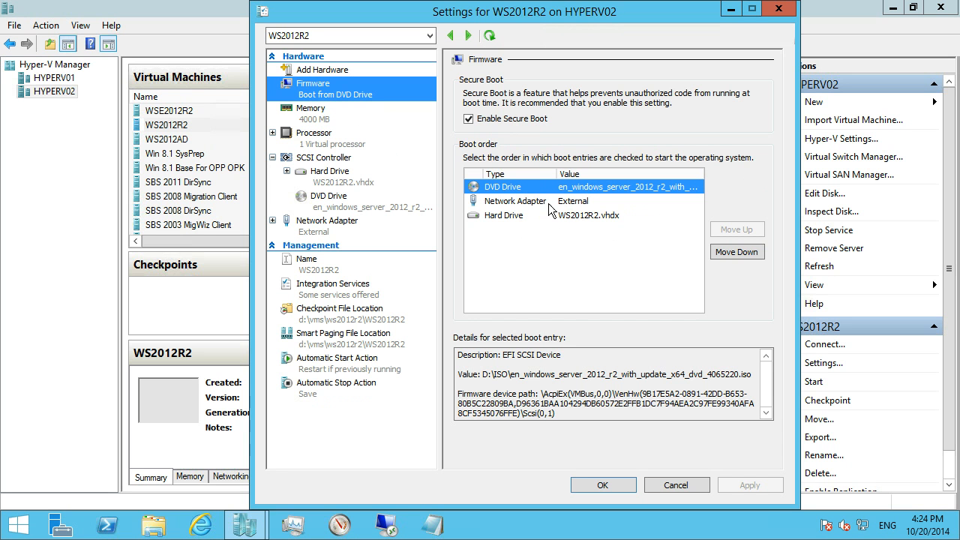
{"action": "left_click", "coordinate": [339, 113]}
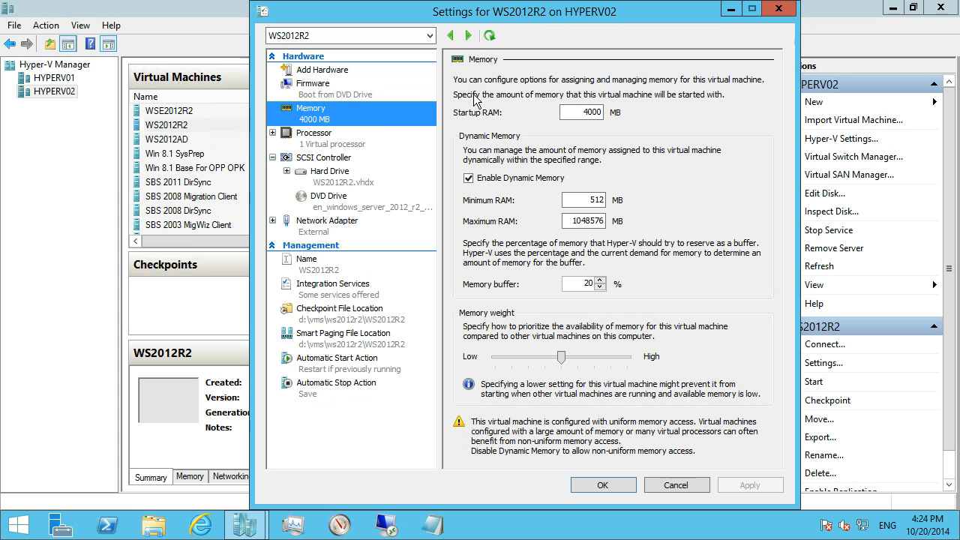
{"action": "double_click", "coordinate": [585, 111]}
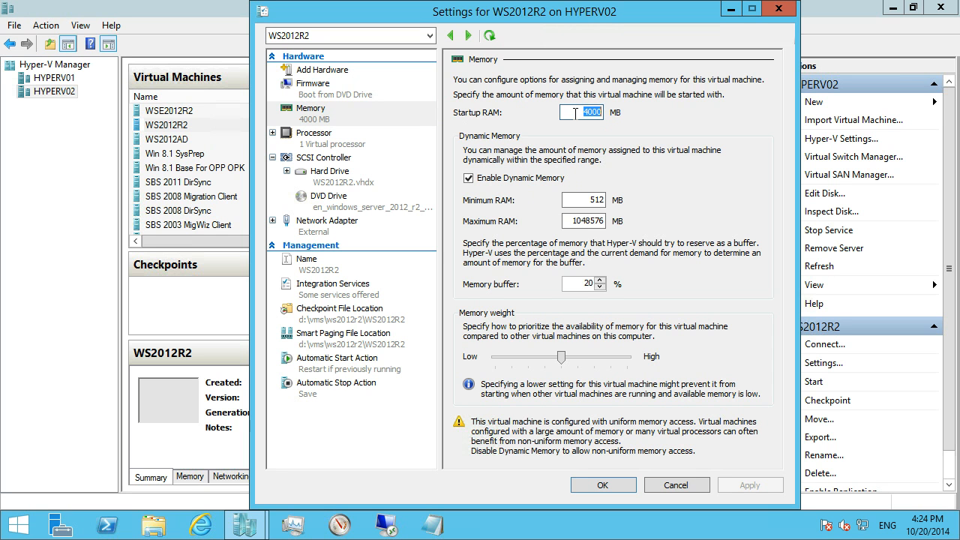
{"action": "left_click_drag", "start_coordinate": [578, 113], "coordinate": [604, 111]}
{"action": "left_click_drag", "start_coordinate": [586, 200], "coordinate": [606, 199]}
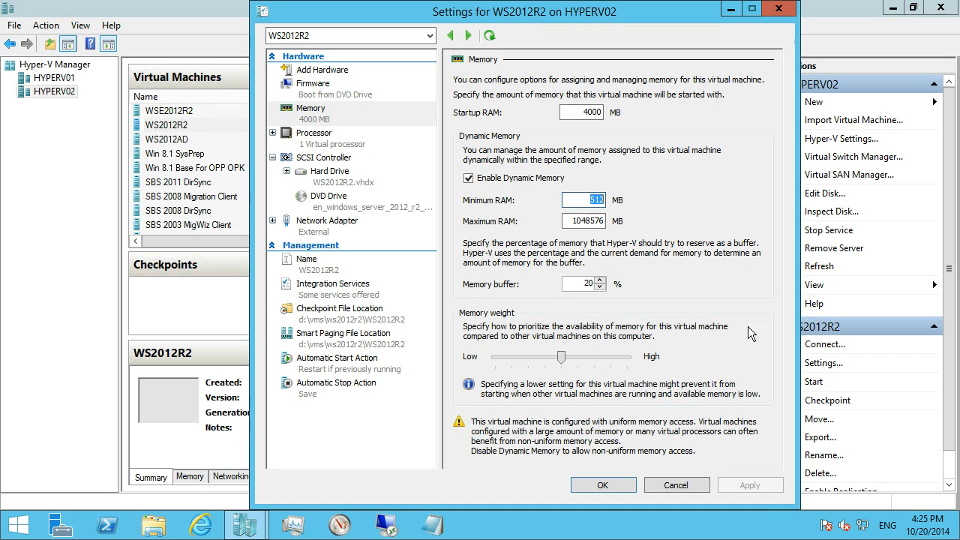
Step: Raise the number of virtual processors in the processor settings to 32
{"action": "left_click", "coordinate": [341, 141]}
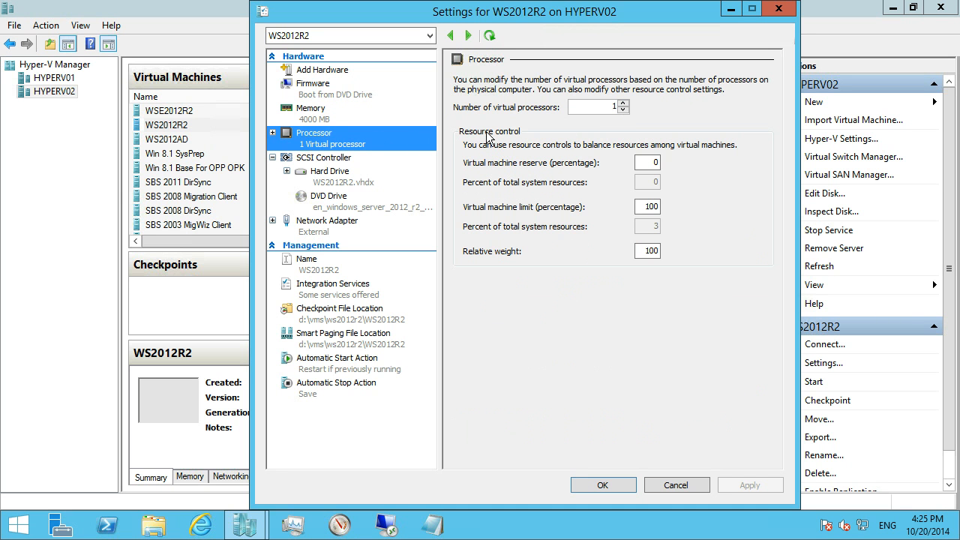
{"action": "left_click", "coordinate": [622, 105]}
{"action": "left_click", "coordinate": [623, 105]}
{"action": "left_click", "coordinate": [623, 105]}
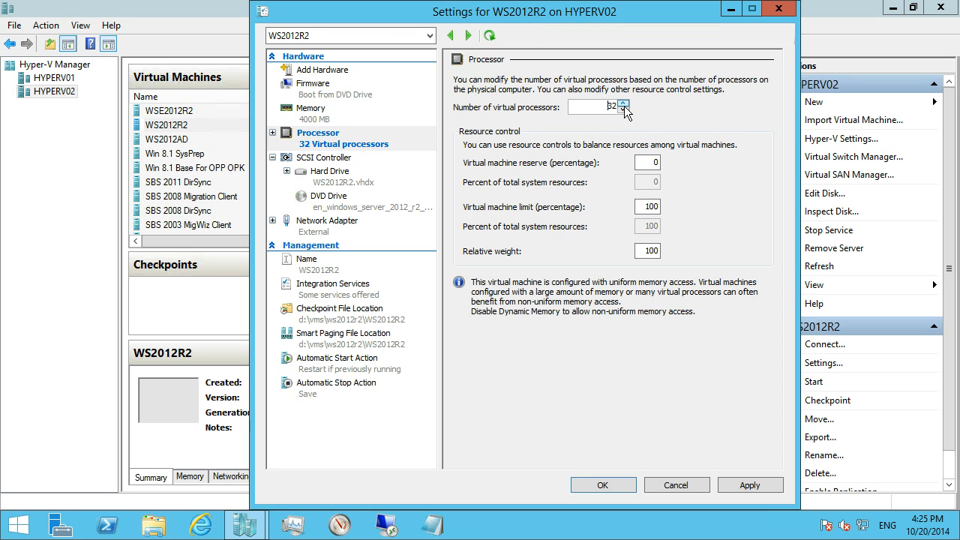
Step: Reduce the number of virtual processors to 2
{"action": "double_click", "coordinate": [609, 107]}
{"action": "left_click", "coordinate": [622, 110]}
{"action": "left_click", "coordinate": [623, 110]}
{"action": "left_click", "coordinate": [622, 109]}
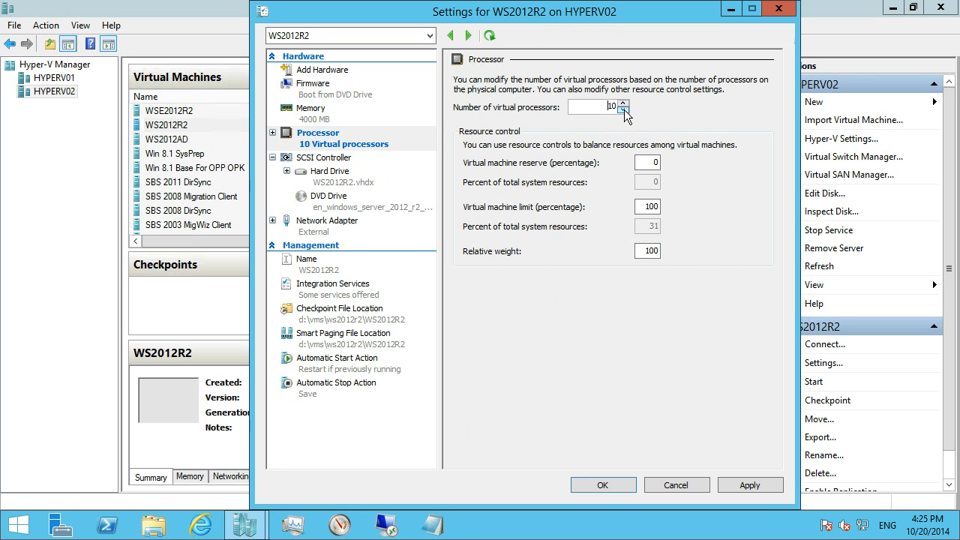
{"action": "left_click", "coordinate": [622, 109]}
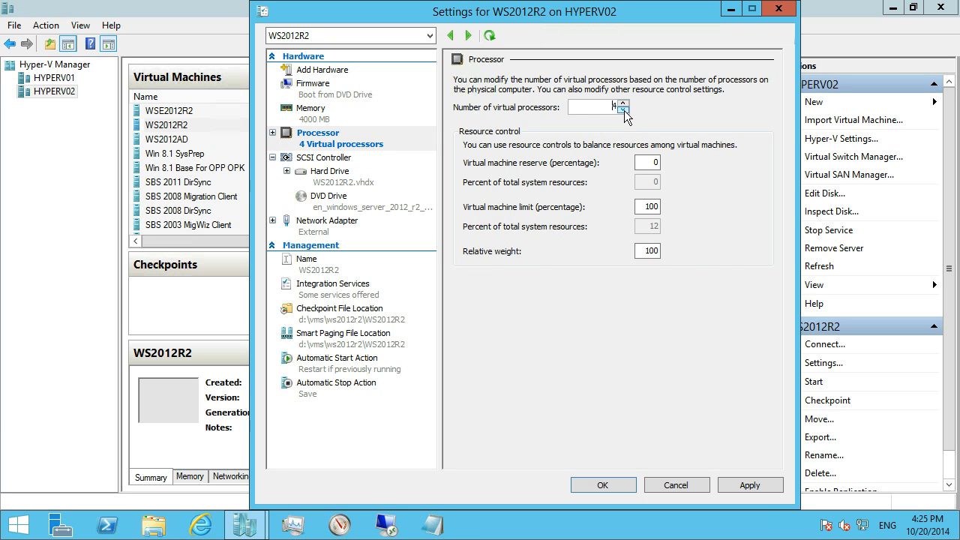
{"action": "left_click", "coordinate": [622, 110]}
{"action": "left_click", "coordinate": [622, 110]}
Step: Enable SR-IOV in the network adapter's hardware acceleration settings
{"action": "left_click", "coordinate": [337, 227]}
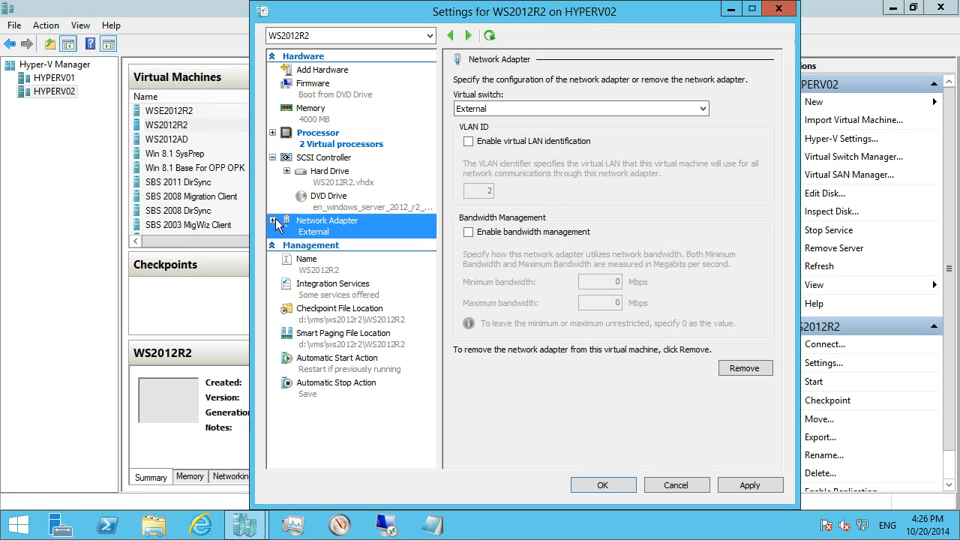
{"action": "left_click", "coordinate": [272, 220]}
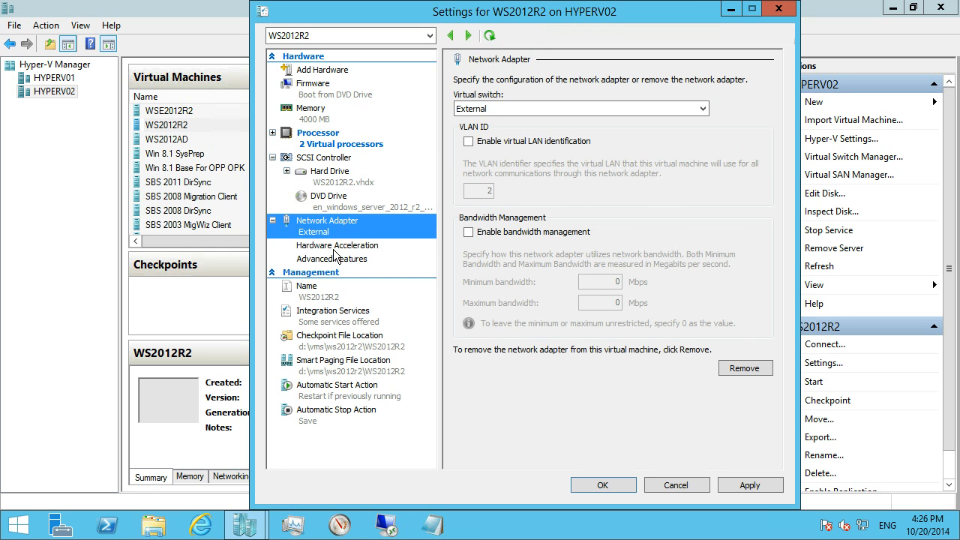
{"action": "left_click", "coordinate": [336, 247]}
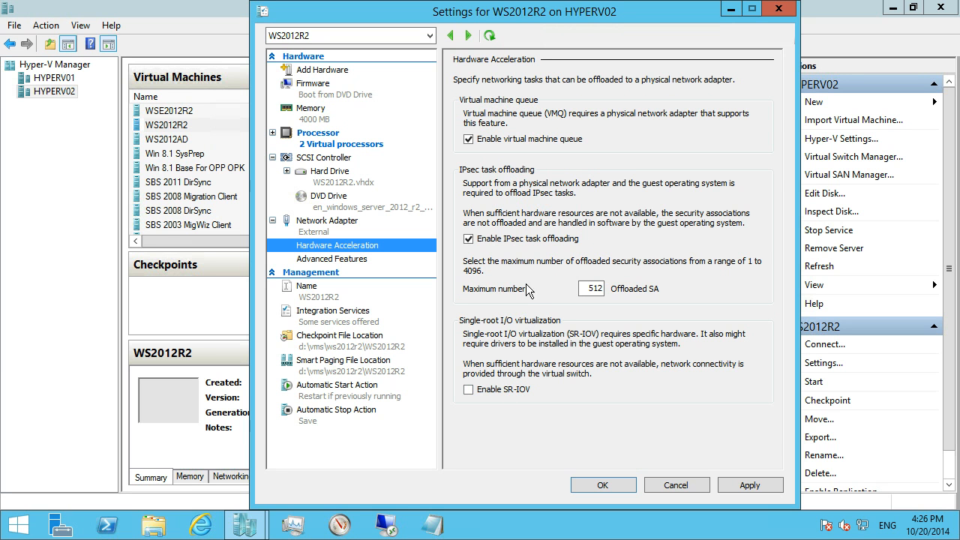
{"action": "left_click", "coordinate": [501, 391]}
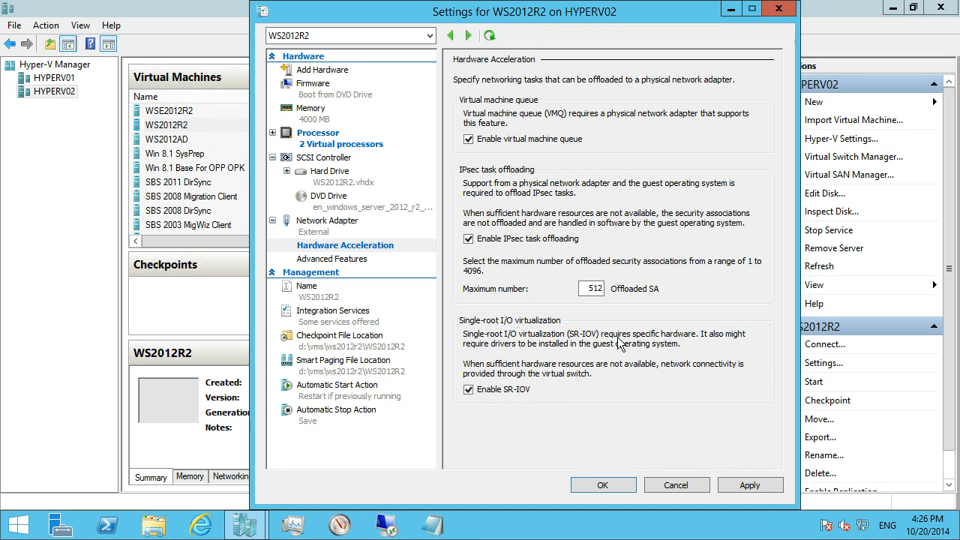
Step: Review the network adapter's advanced features, including the available port mirroring modes
{"action": "left_click", "coordinate": [367, 260]}
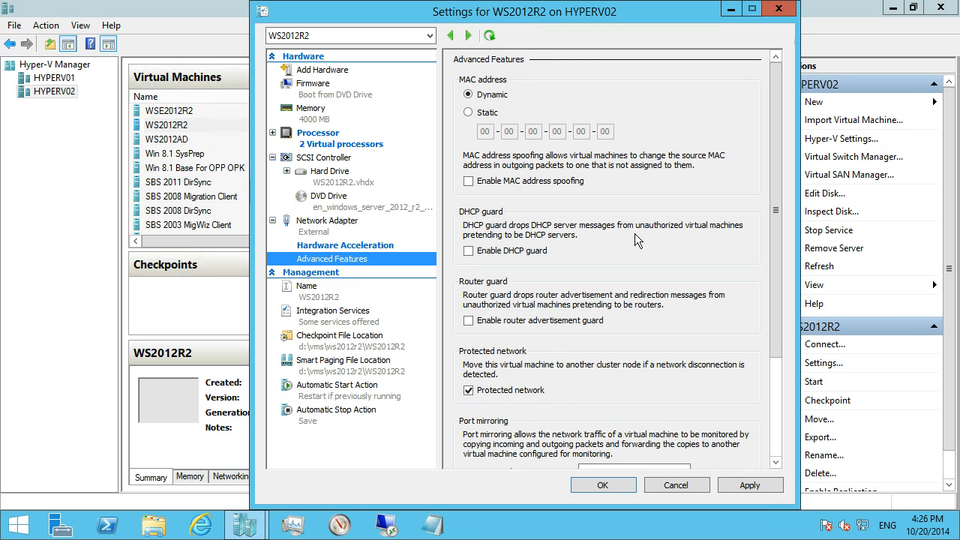
{"action": "left_click_drag", "start_coordinate": [772, 308], "coordinate": [775, 419]}
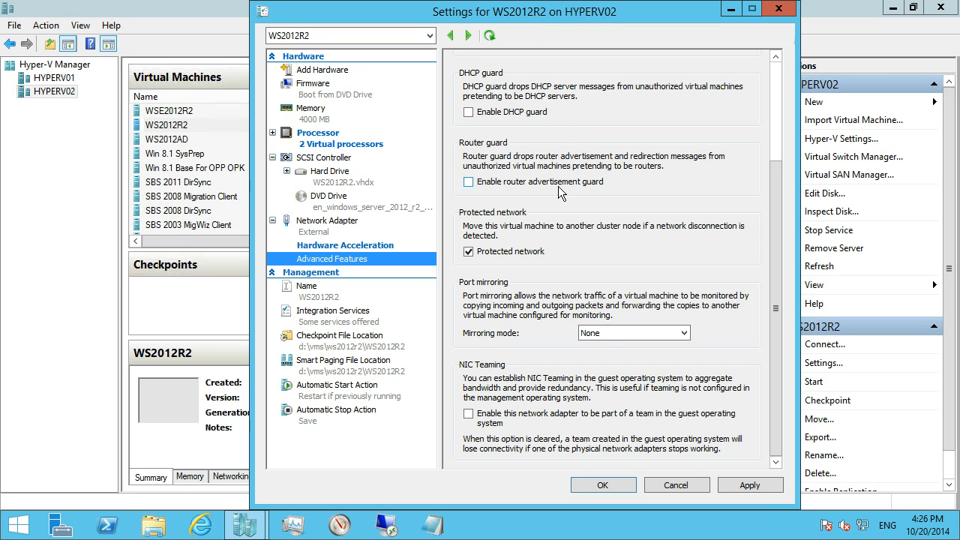
{"action": "left_click", "coordinate": [632, 333]}
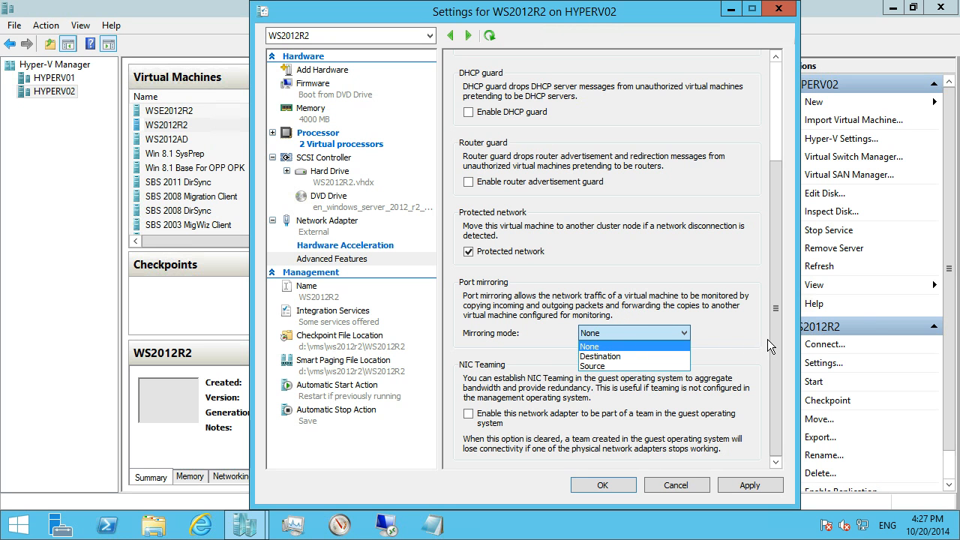
{"action": "left_click", "coordinate": [734, 302]}
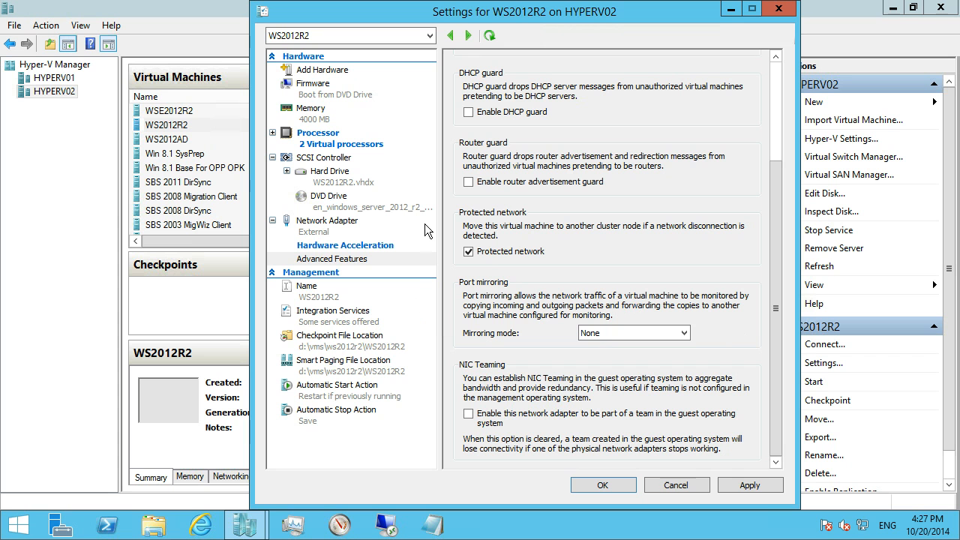
Step: Review the automatic start action and its startup delay, and save the virtual machine's settings
{"action": "left_click", "coordinate": [354, 393]}
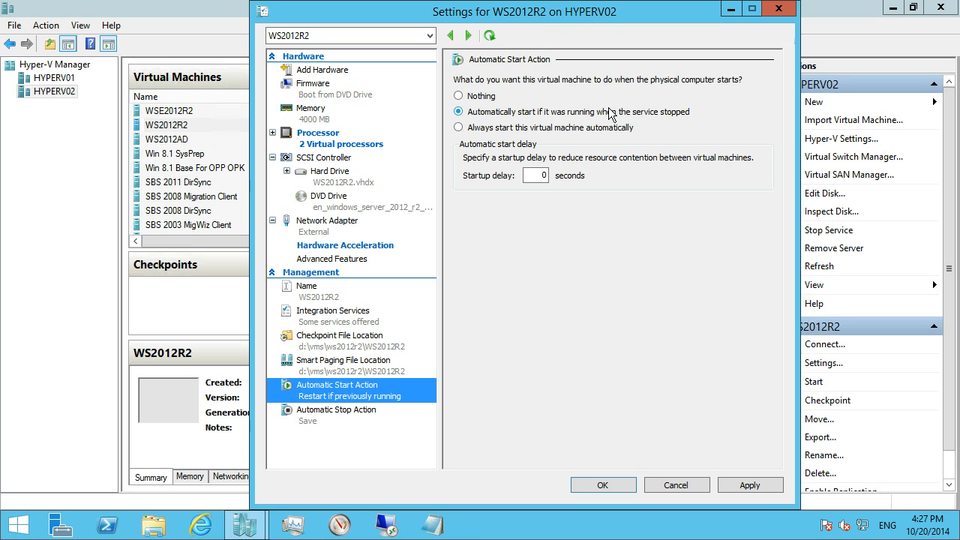
{"action": "left_click", "coordinate": [541, 174]}
{"action": "double_click", "coordinate": [541, 174]}
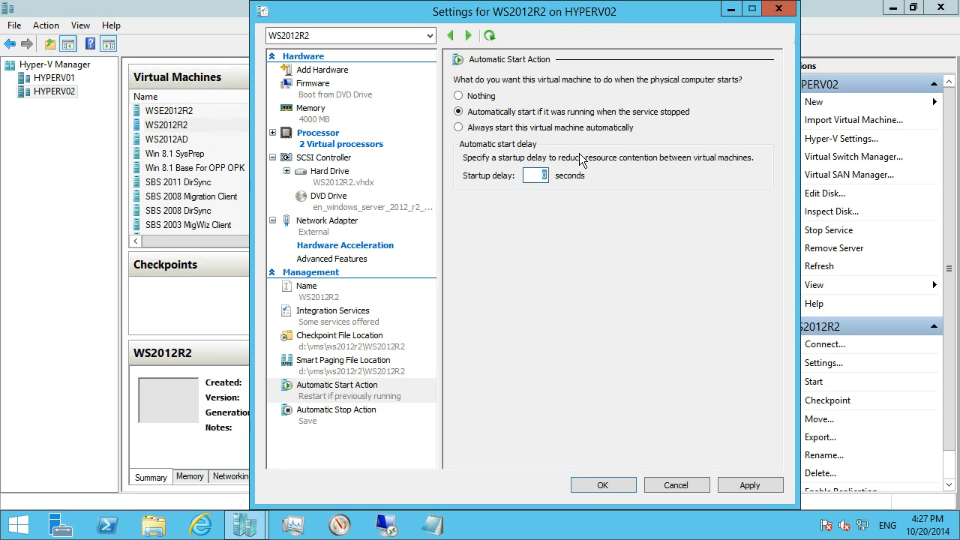
{"action": "left_click", "coordinate": [545, 175]}
{"action": "double_click", "coordinate": [545, 175]}
{"action": "left_click", "coordinate": [762, 488]}
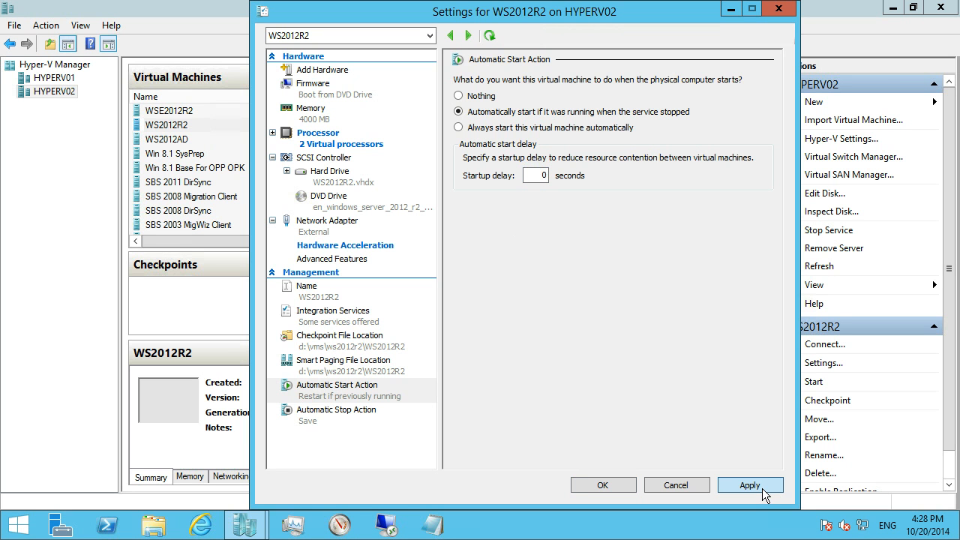
{"action": "left_click", "coordinate": [602, 485]}
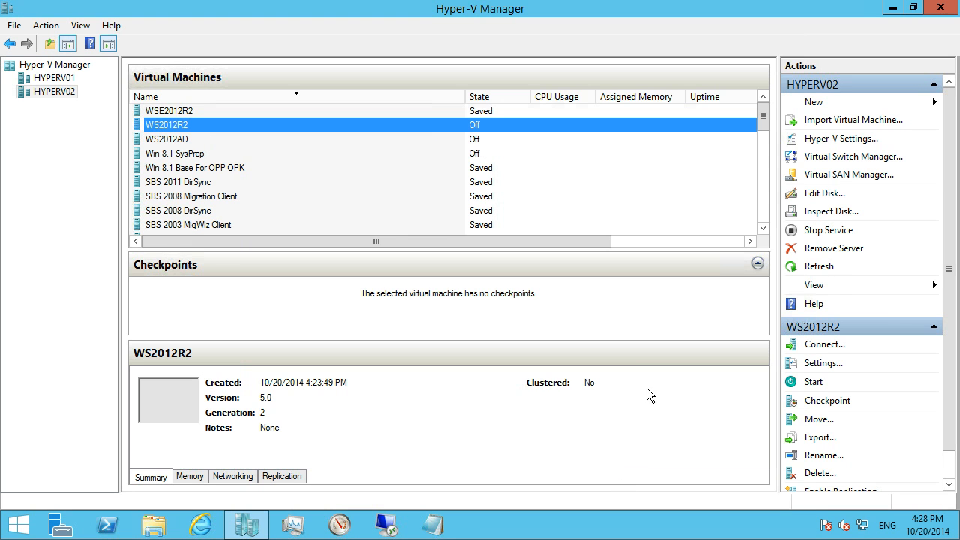
Step: Connect to the WS2012R2 virtual machine, start it, and boot from the DVD into Windows Setup
{"action": "right_click", "coordinate": [199, 128]}
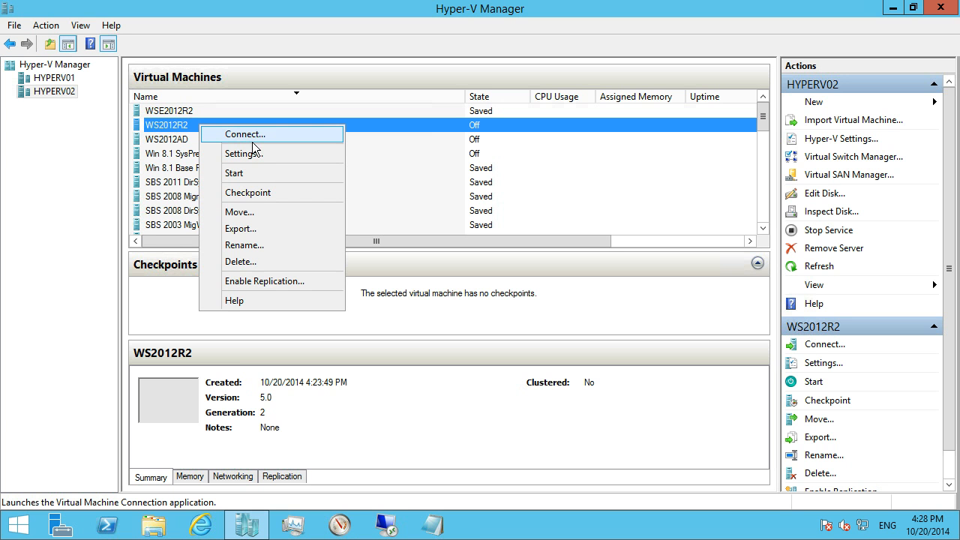
{"action": "left_click", "coordinate": [256, 137]}
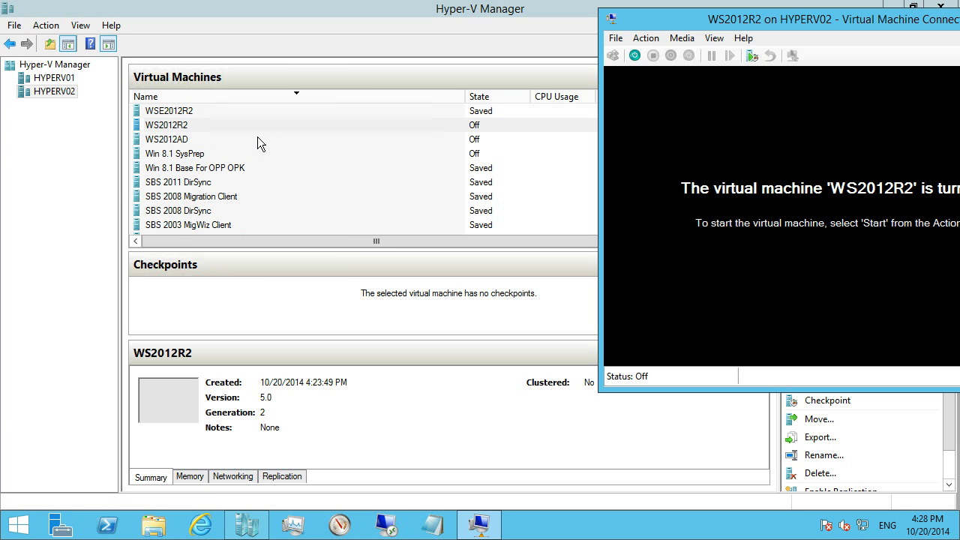
{"action": "left_click_drag", "start_coordinate": [738, 21], "coordinate": [357, 40]}
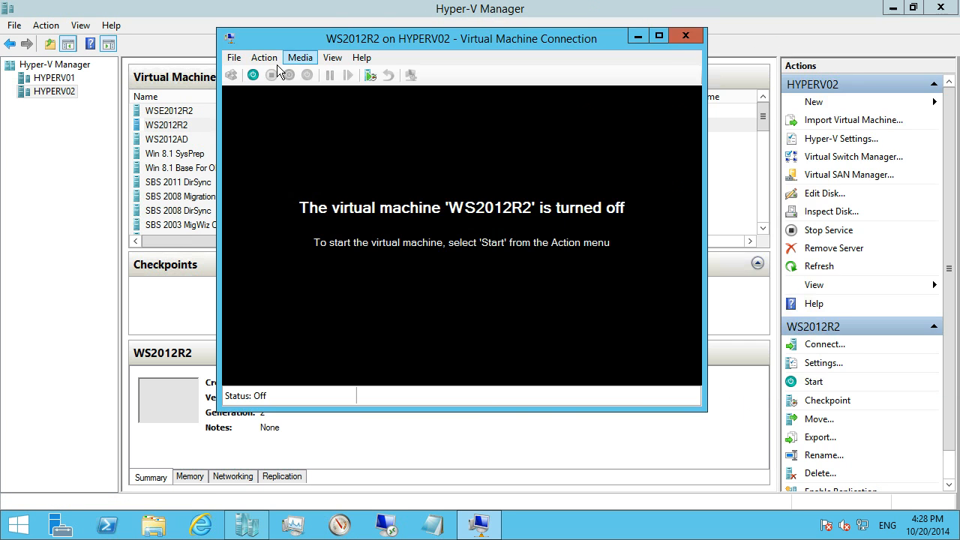
{"action": "left_click", "coordinate": [253, 76]}
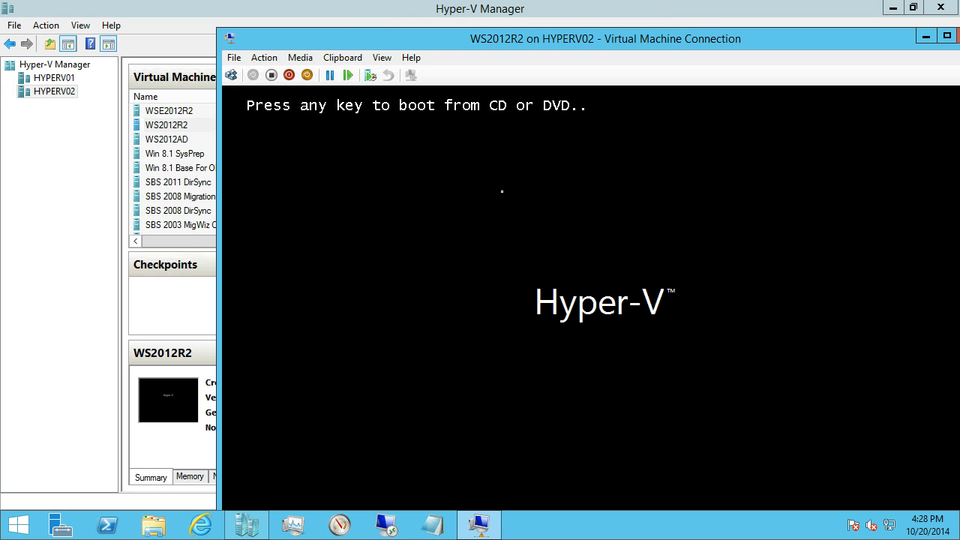
{"action": "key", "text": "space"}
{"action": "left_click_drag", "start_coordinate": [482, 44], "coordinate": [465, 33]}
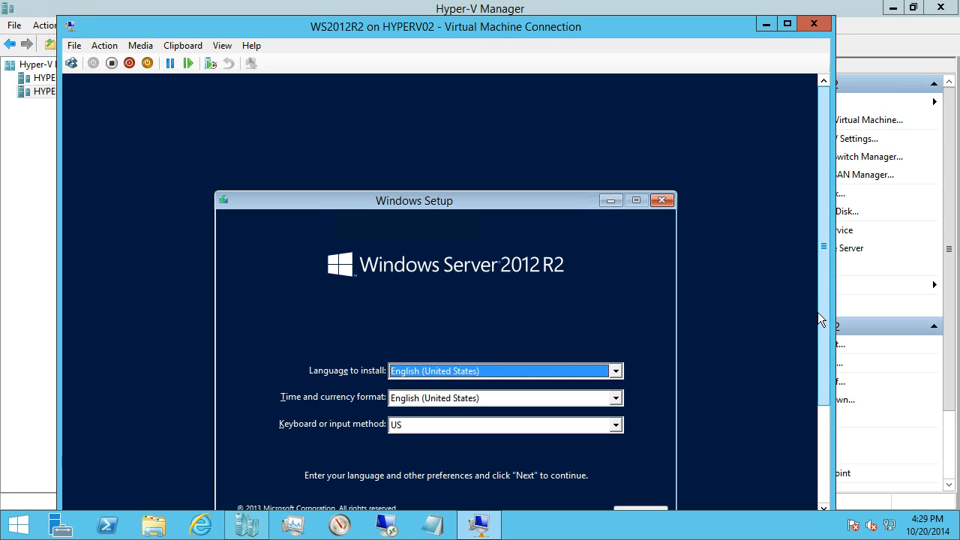
Step: Close the virtual machine connection and save the state of WS2012R2
{"action": "left_click", "coordinate": [821, 28]}
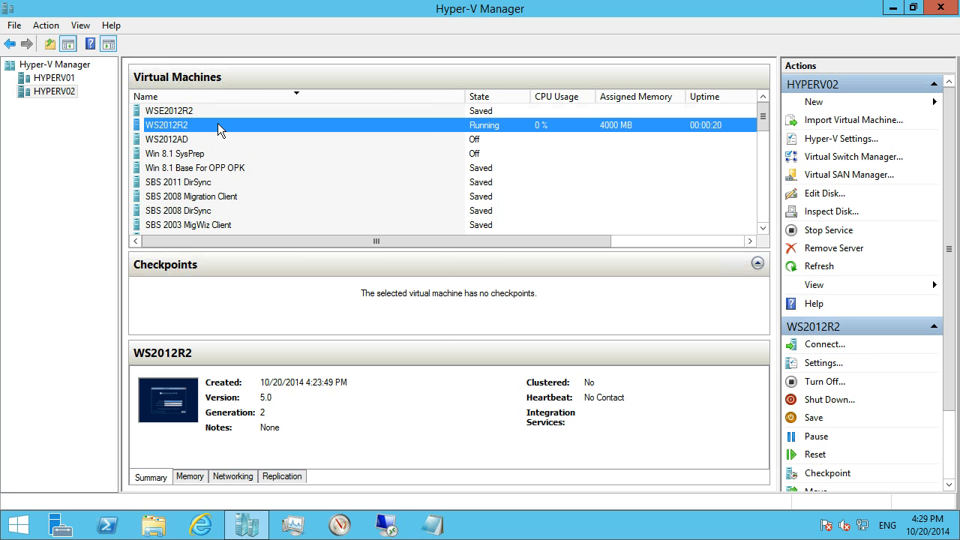
{"action": "right_click", "coordinate": [297, 125]}
{"action": "left_click", "coordinate": [333, 204]}
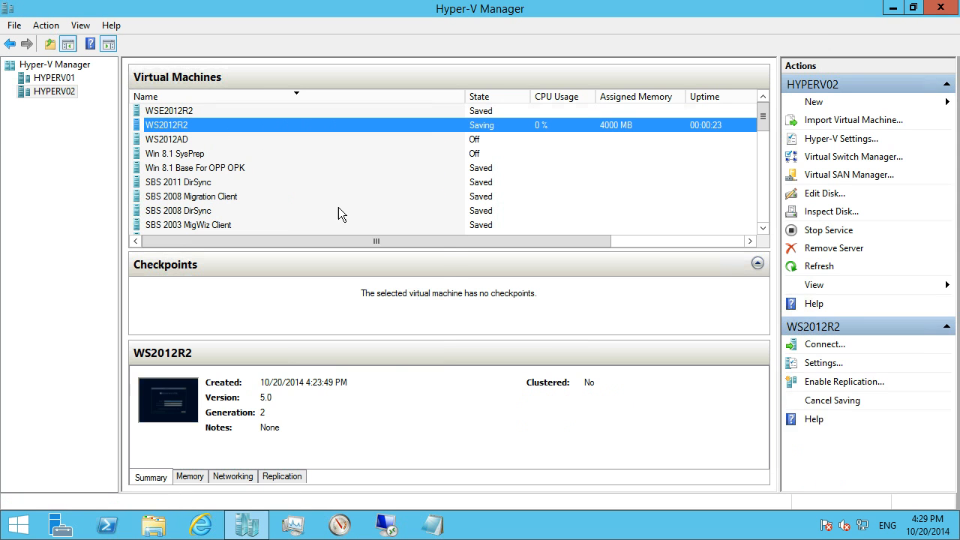
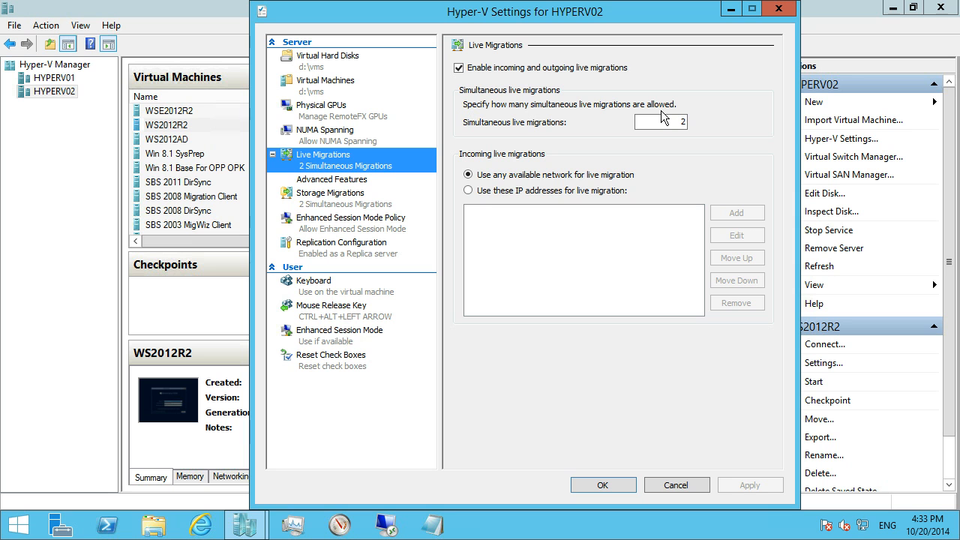
Step: Set the number of simultaneous live migrations allowed on HYPERV02 to 10
{"action": "left_click", "coordinate": [678, 121]}
{"action": "left_click_drag", "start_coordinate": [680, 123], "coordinate": [719, 123]}
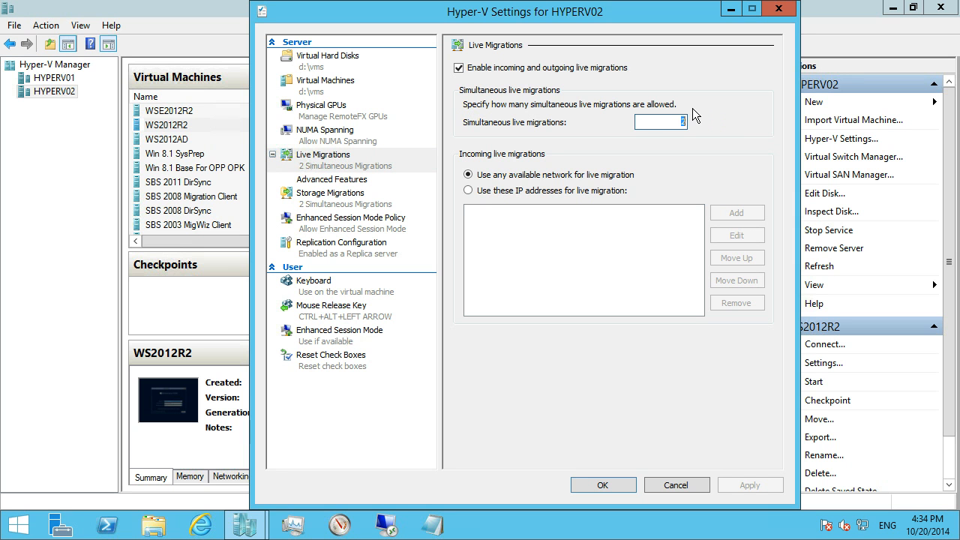
{"action": "type", "text": "10"}
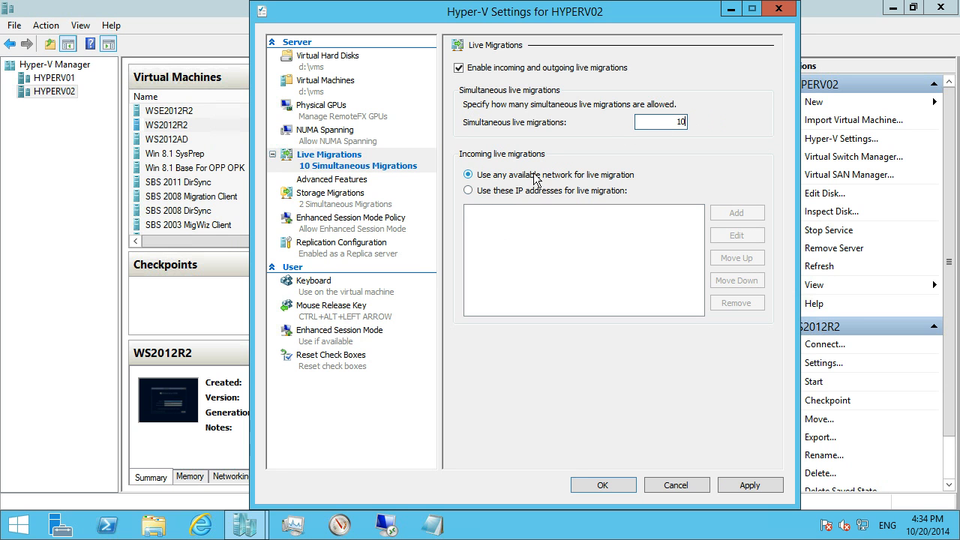
{"action": "left_click", "coordinate": [571, 194]}
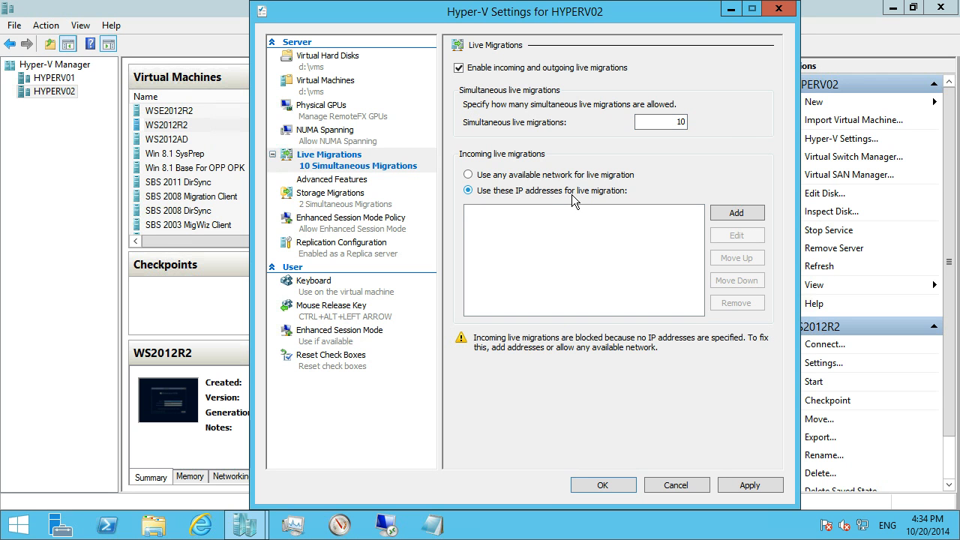
{"action": "left_click", "coordinate": [735, 213]}
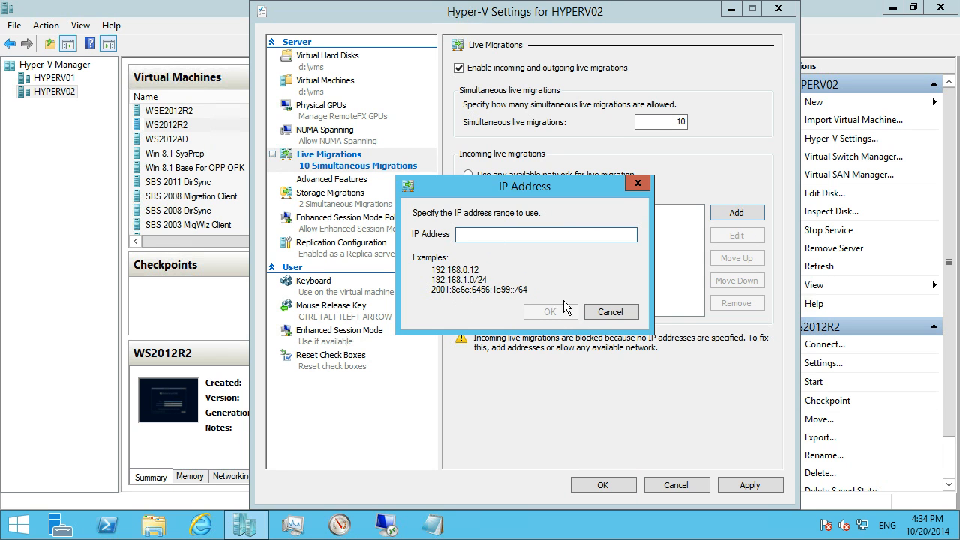
{"action": "left_click", "coordinate": [610, 311]}
{"action": "left_click", "coordinate": [531, 179]}
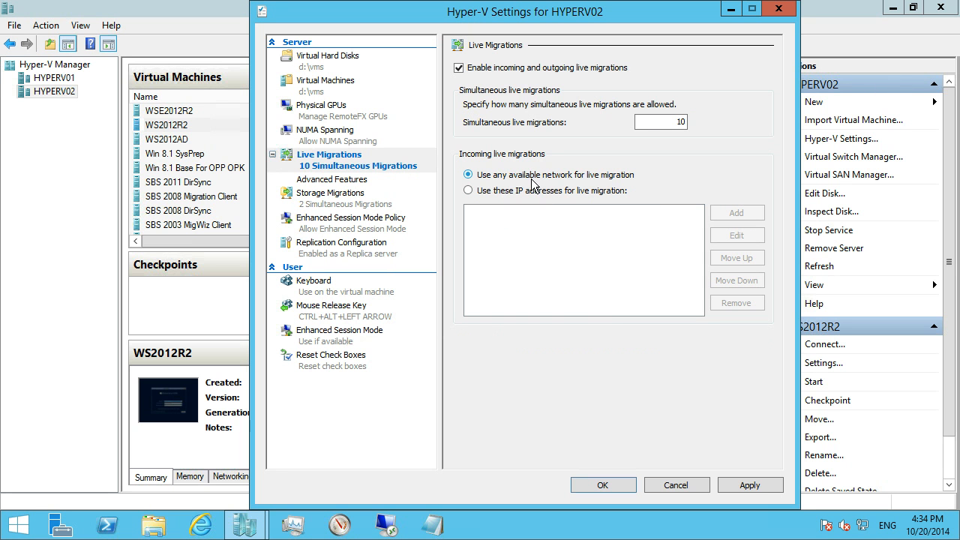
Step: Apply the live migration settings and select Kerberos as the authentication protocol for live migrations
{"action": "left_click", "coordinate": [752, 484]}
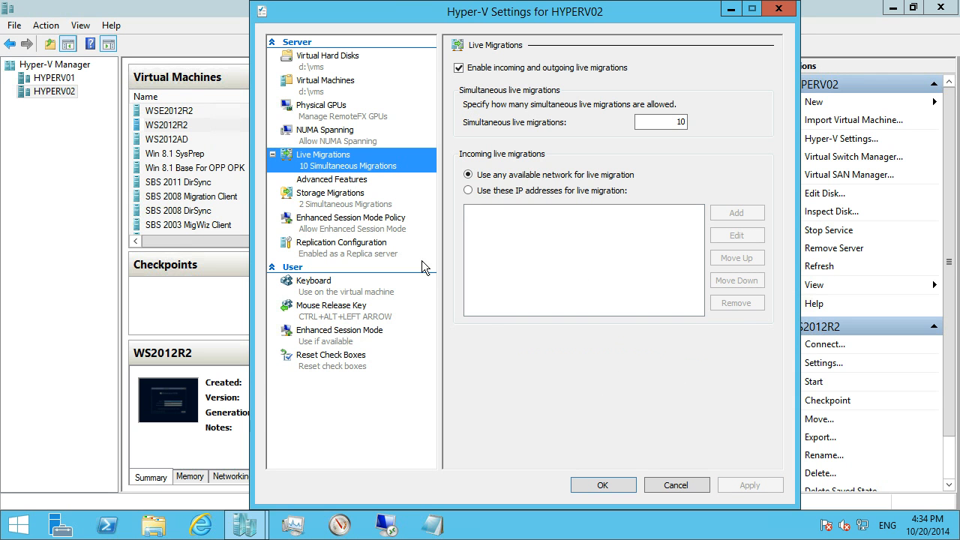
{"action": "left_click", "coordinate": [344, 182]}
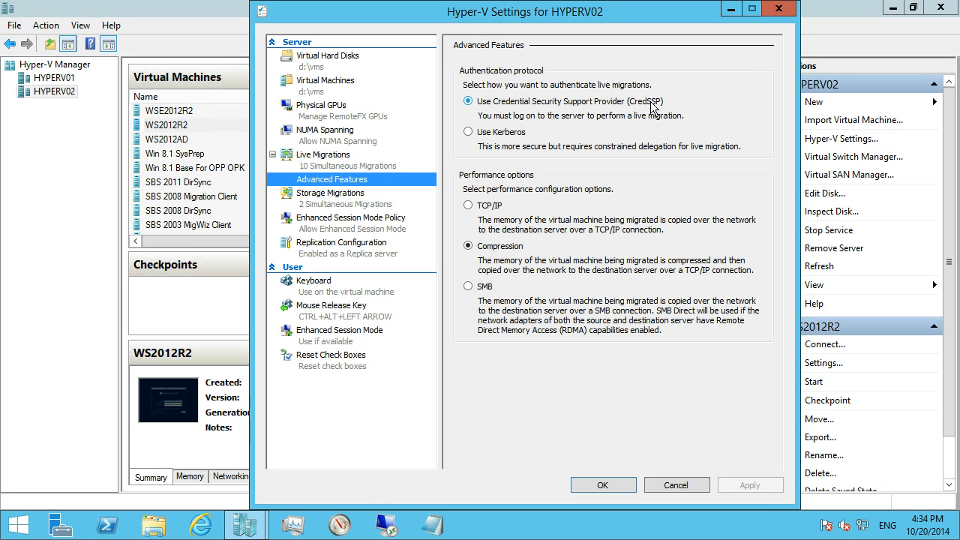
{"action": "left_click", "coordinate": [489, 132]}
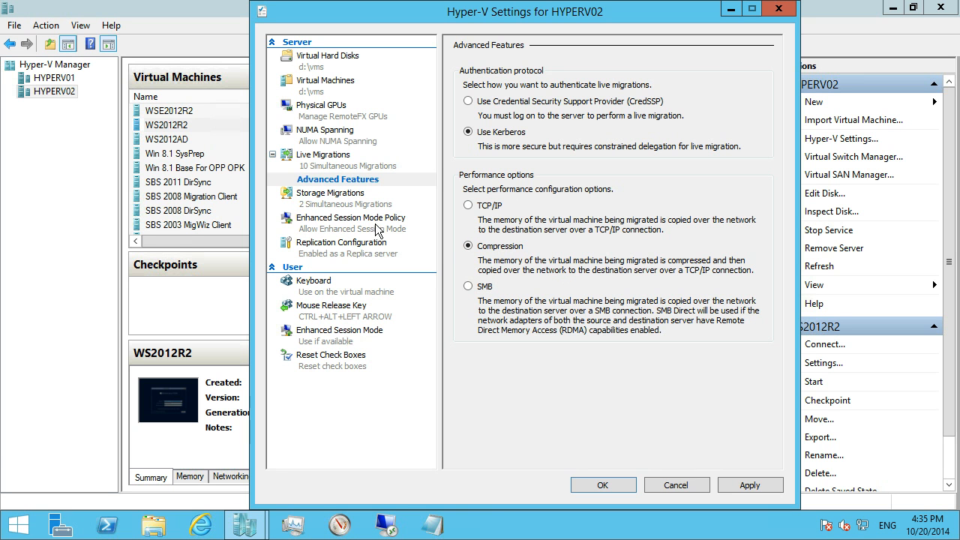
Step: Set the number of simultaneous storage migrations to 10 and save the Hyper-V settings
{"action": "left_click", "coordinate": [361, 204]}
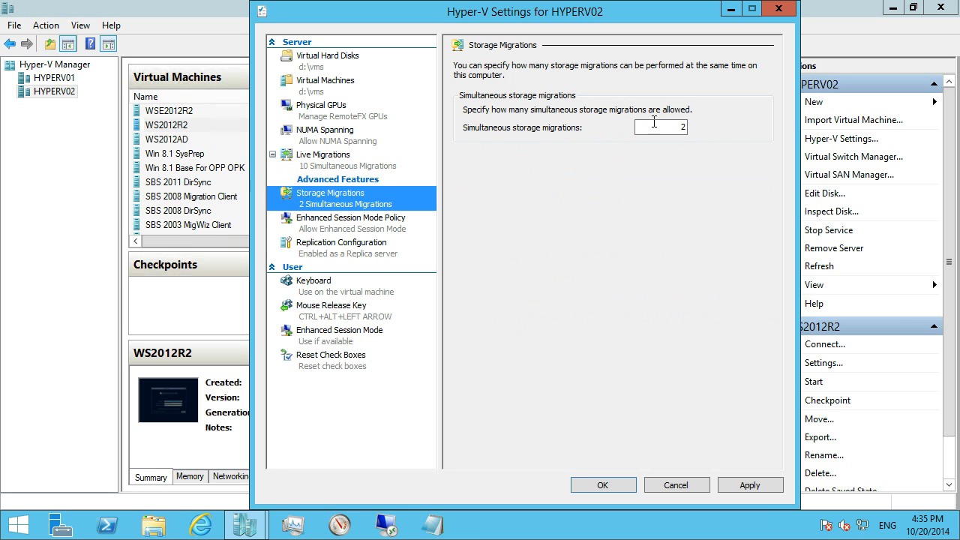
{"action": "left_click_drag", "start_coordinate": [658, 129], "coordinate": [687, 133]}
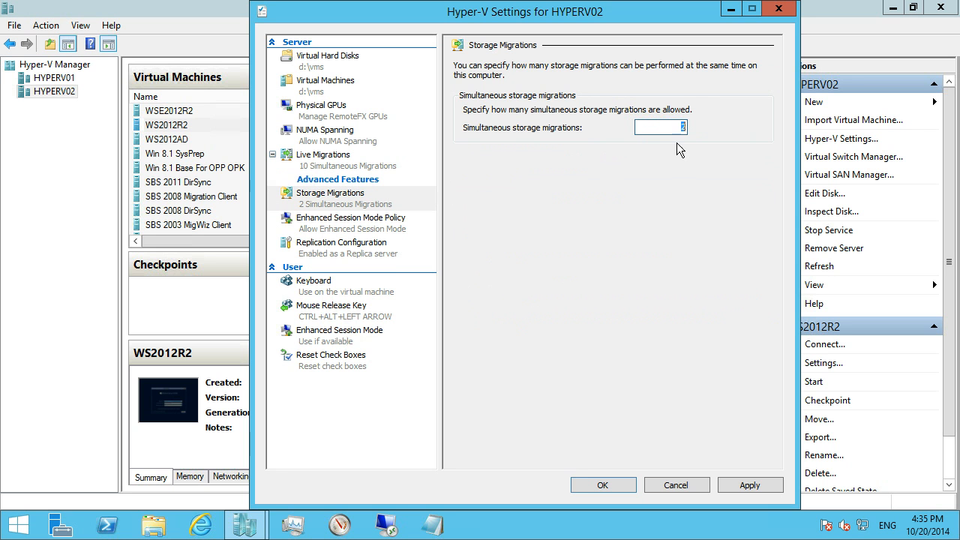
{"action": "type", "text": "10"}
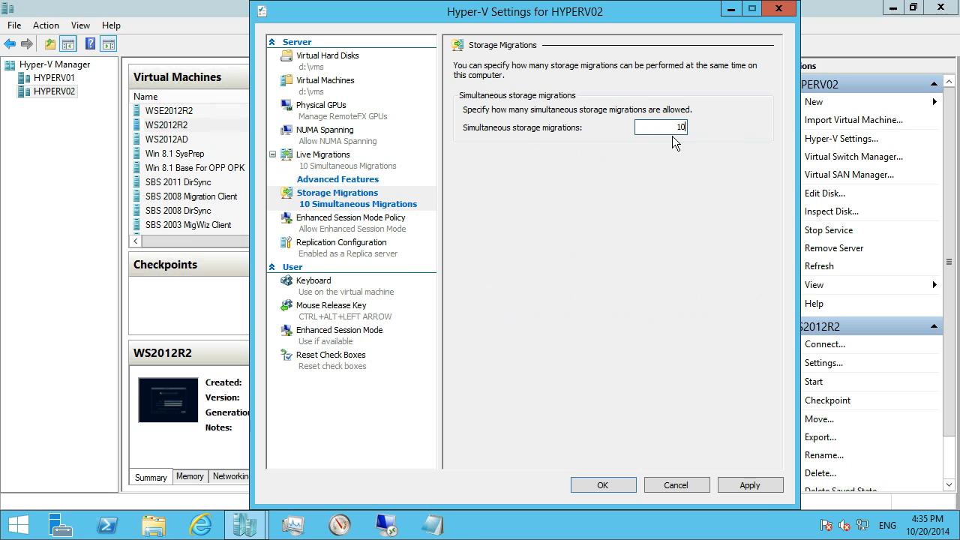
{"action": "left_click", "coordinate": [750, 484]}
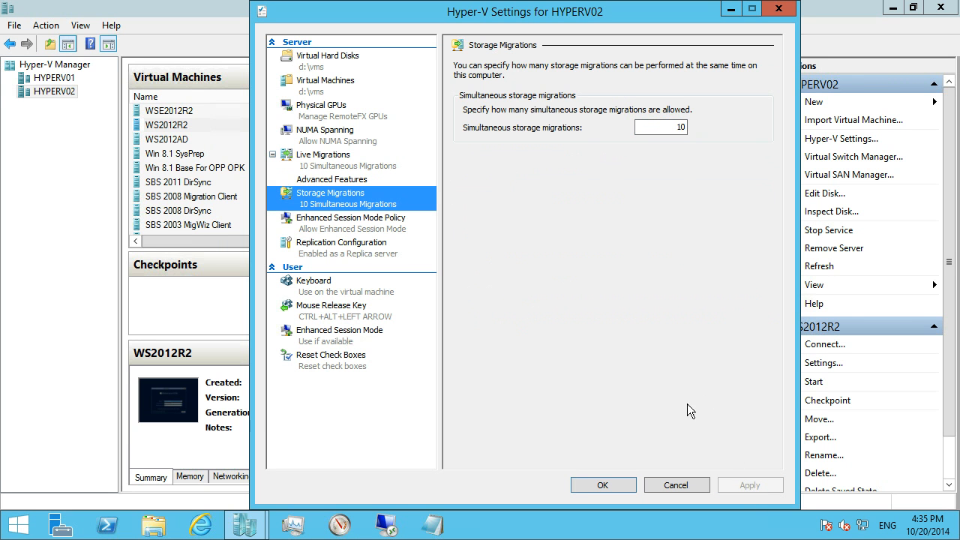
{"action": "left_click", "coordinate": [617, 485]}
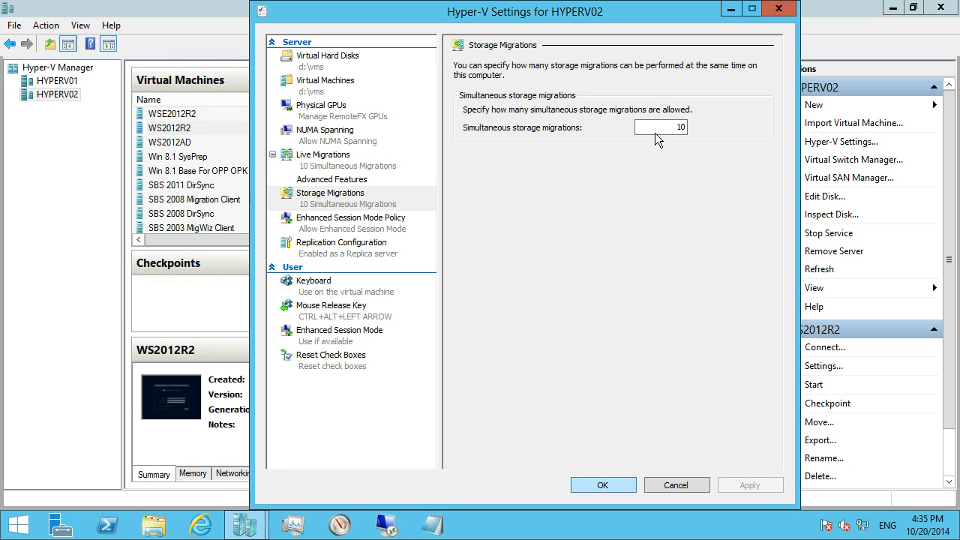
{"action": "left_click", "coordinate": [625, 486]}
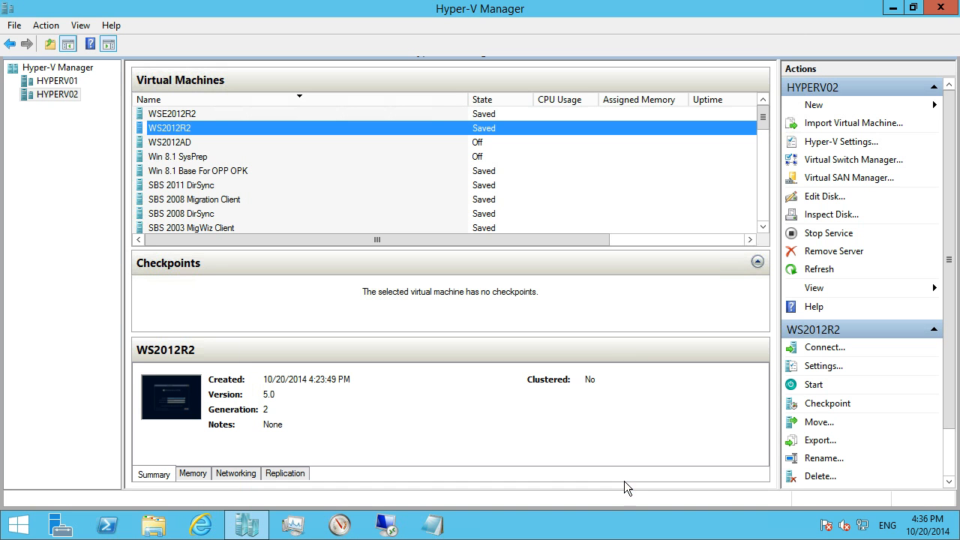
Step: Start moving WS2012R2, with the move type set to move the virtual machine
{"action": "right_click", "coordinate": [206, 124]}
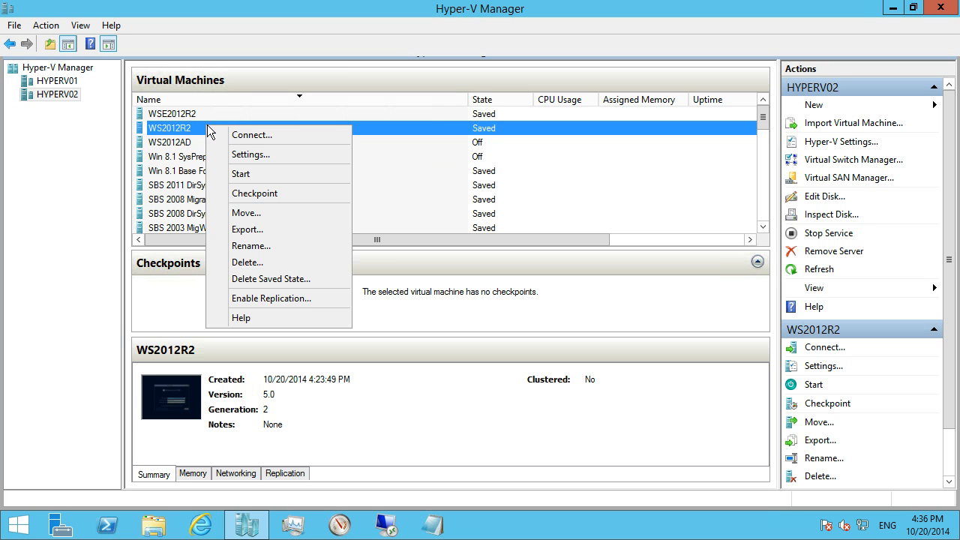
{"action": "left_click", "coordinate": [279, 213]}
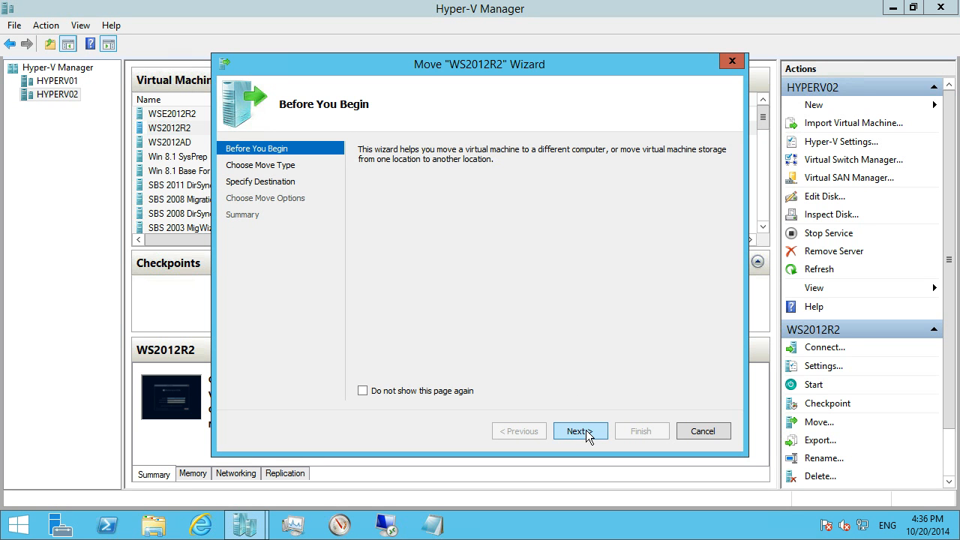
{"action": "left_click", "coordinate": [579, 432]}
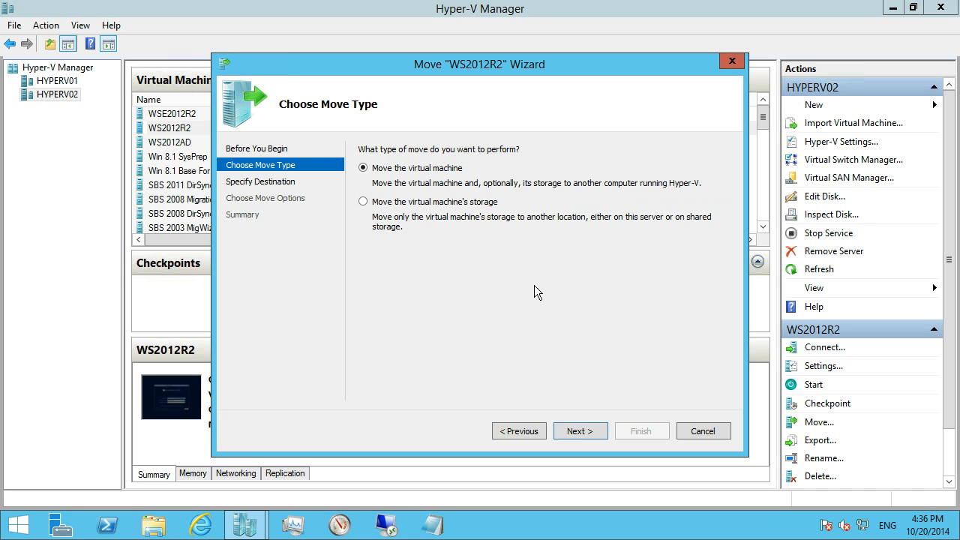
{"action": "left_click", "coordinate": [587, 429]}
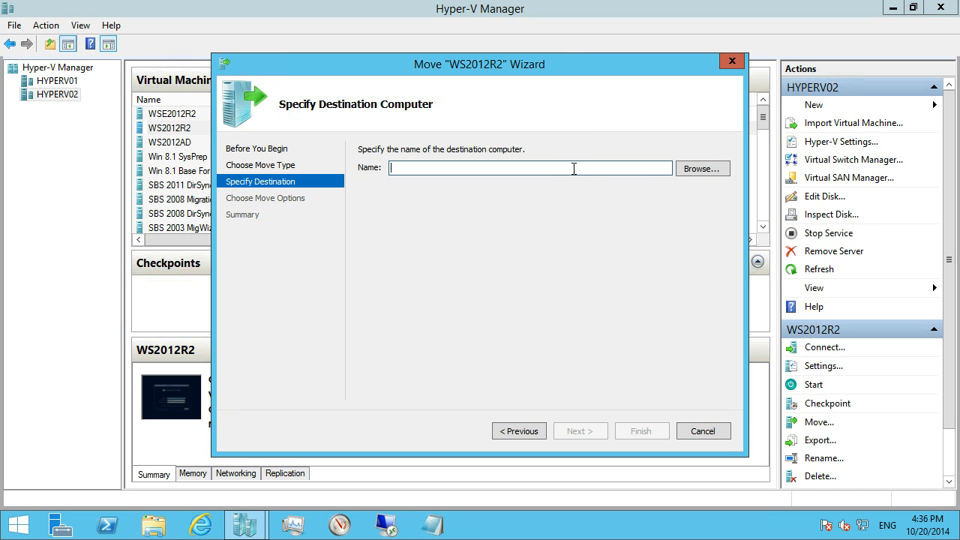
Step: Specify HYPERV01 as the destination computer for the move
{"action": "type", "text": "Hyp"}
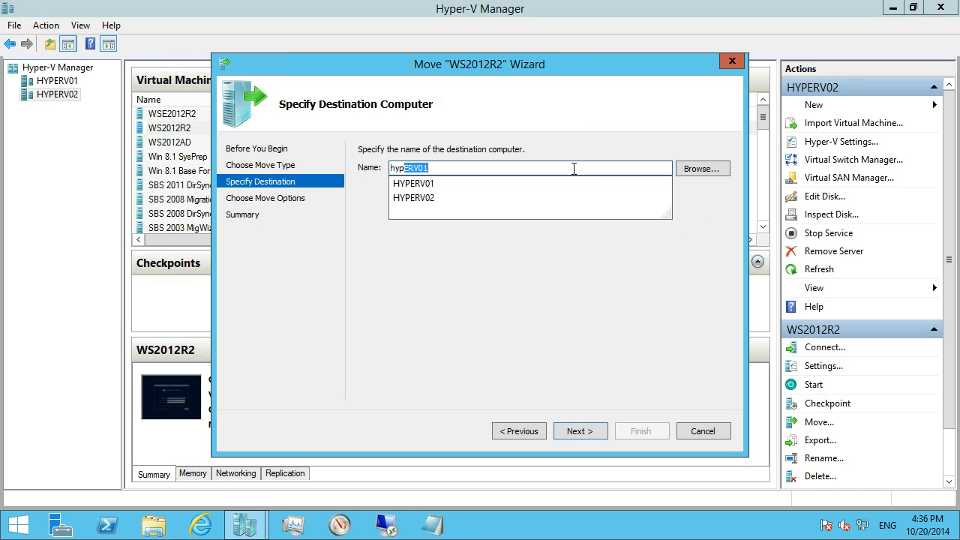
{"action": "key", "text": "Down"}
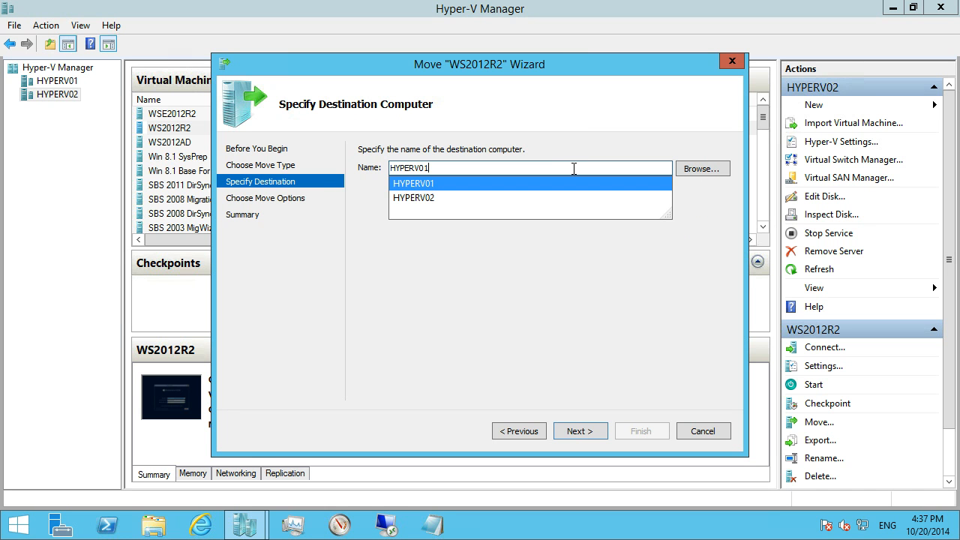
{"action": "left_click", "coordinate": [444, 184]}
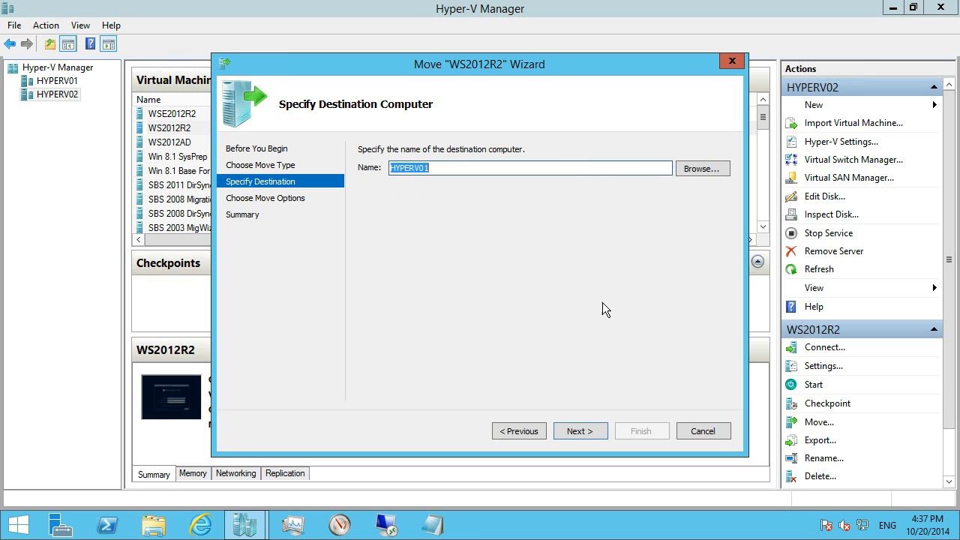
{"action": "left_click", "coordinate": [596, 431]}
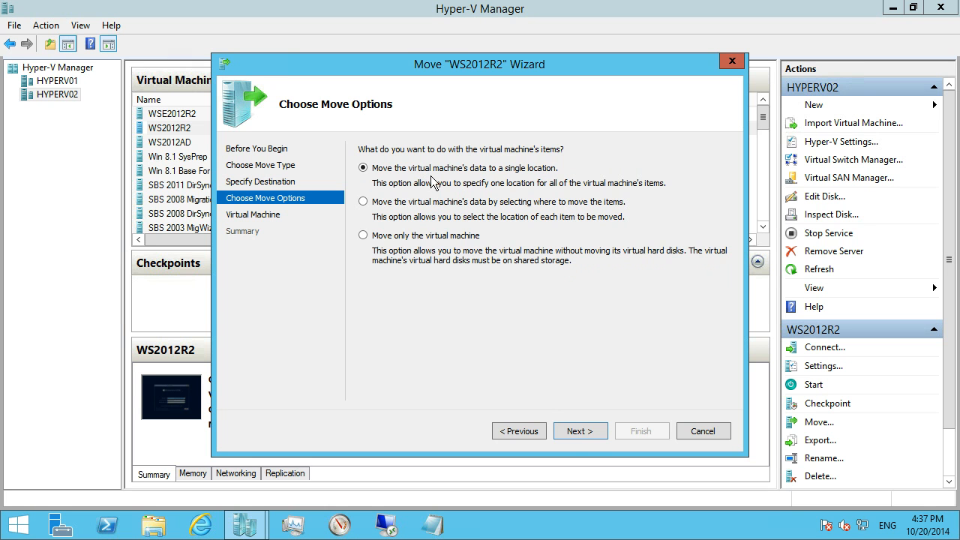
Step: Move all of the virtual machine's data to a single location, choosing C:\ on HYPERV01 as the destination folder
{"action": "left_click", "coordinate": [578, 430]}
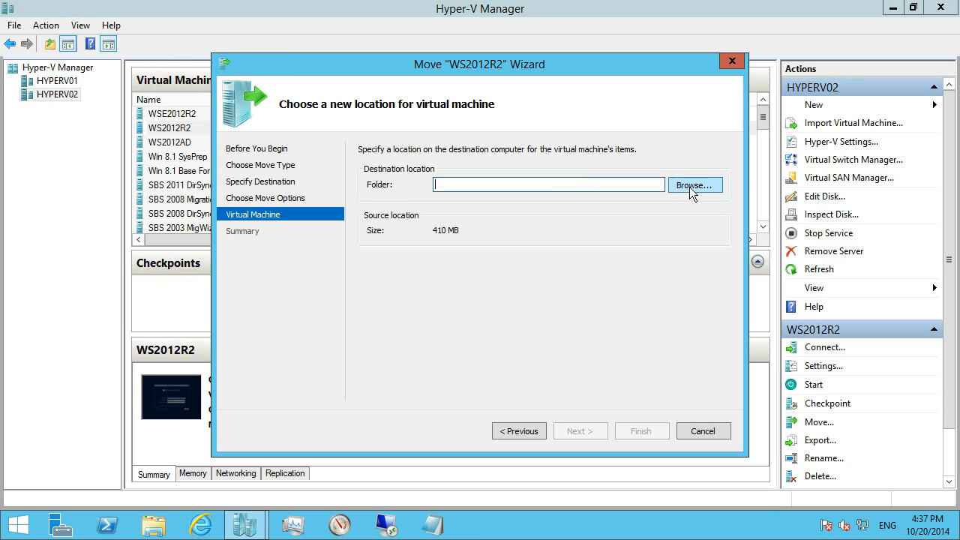
{"action": "left_click", "coordinate": [693, 185]}
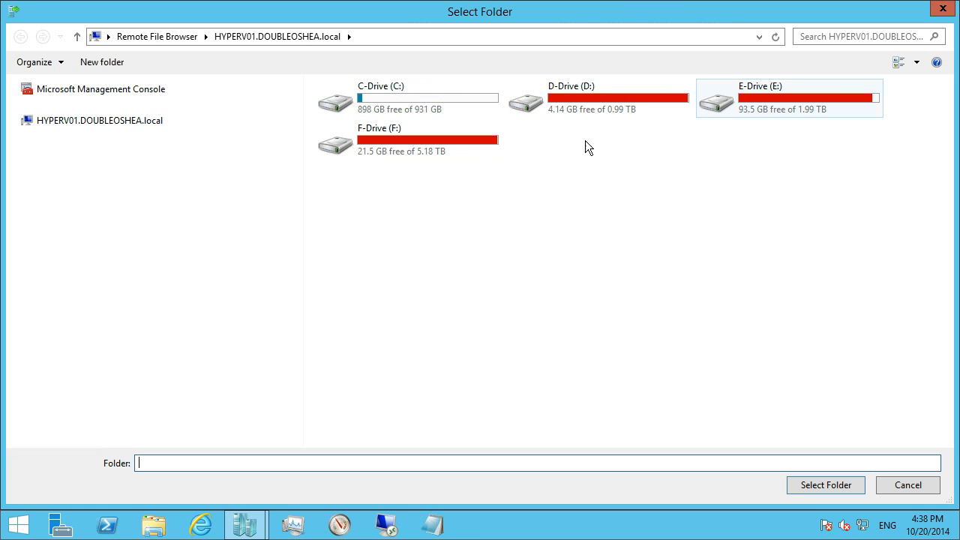
{"action": "double_click", "coordinate": [424, 94]}
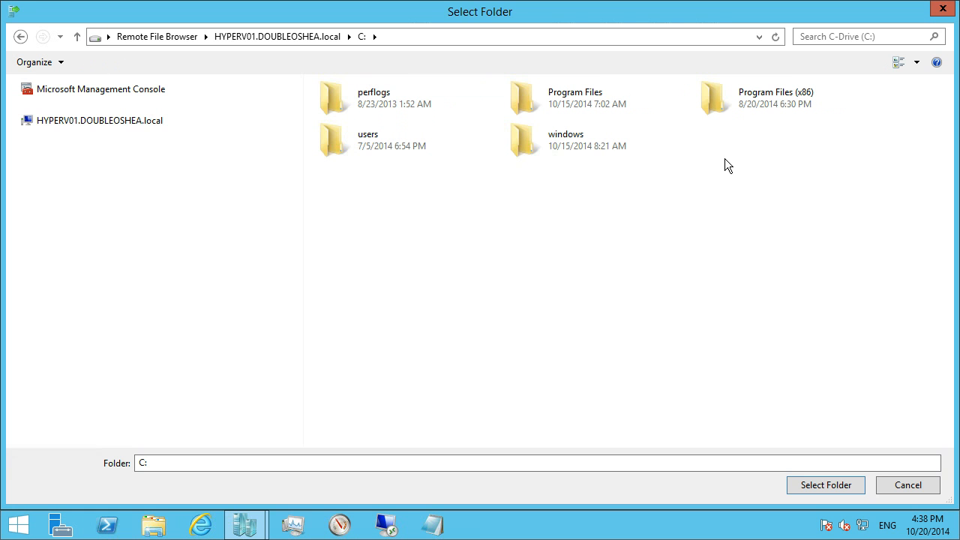
{"action": "right_click", "coordinate": [724, 204]}
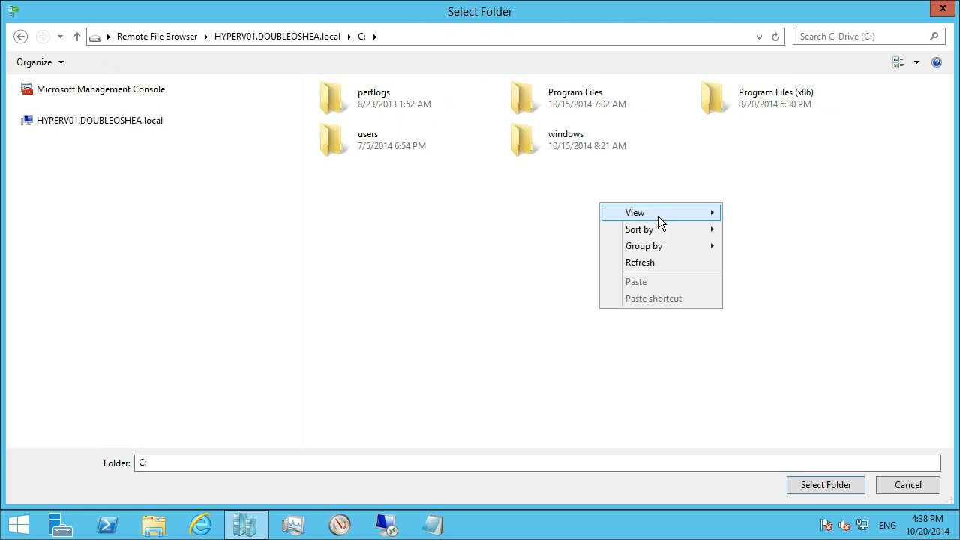
{"action": "left_click", "coordinate": [756, 155]}
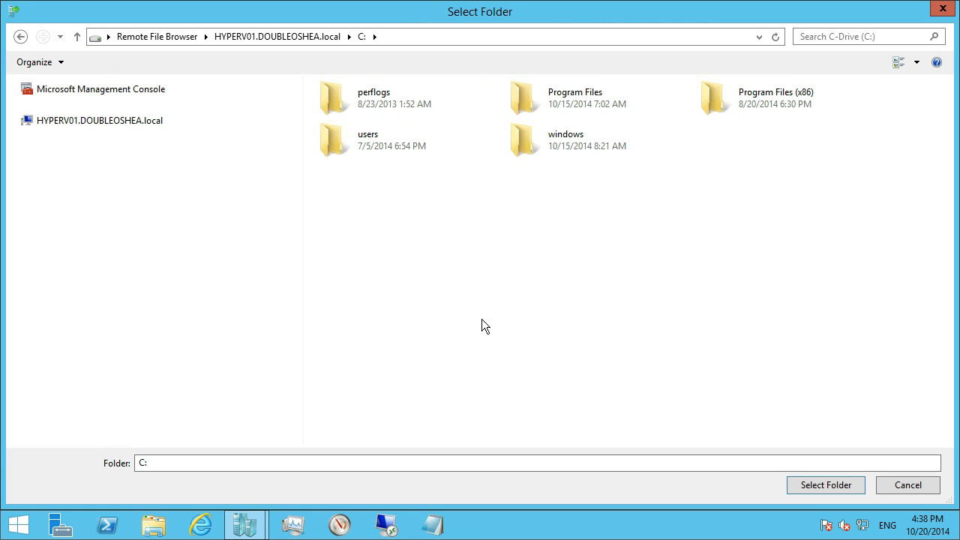
{"action": "left_click", "coordinate": [825, 485]}
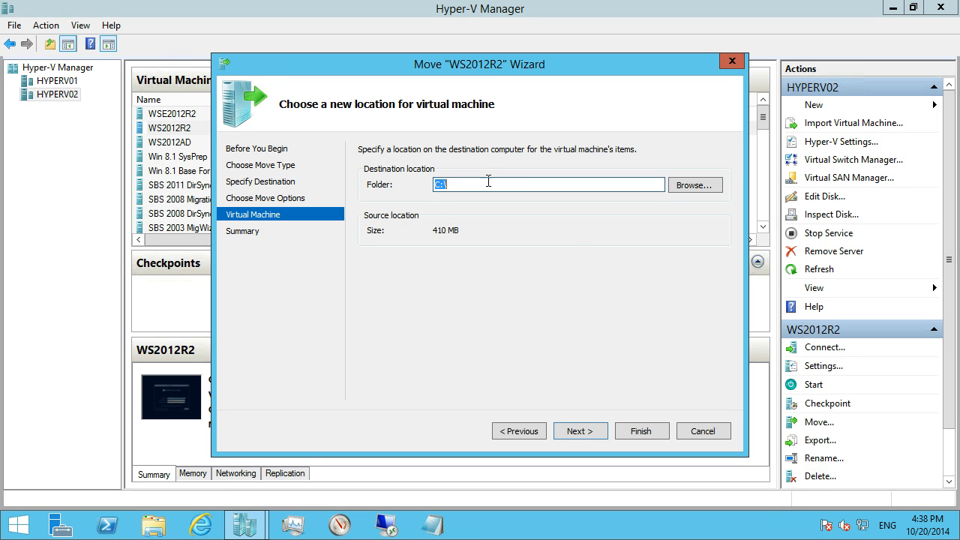
{"action": "left_click", "coordinate": [589, 433]}
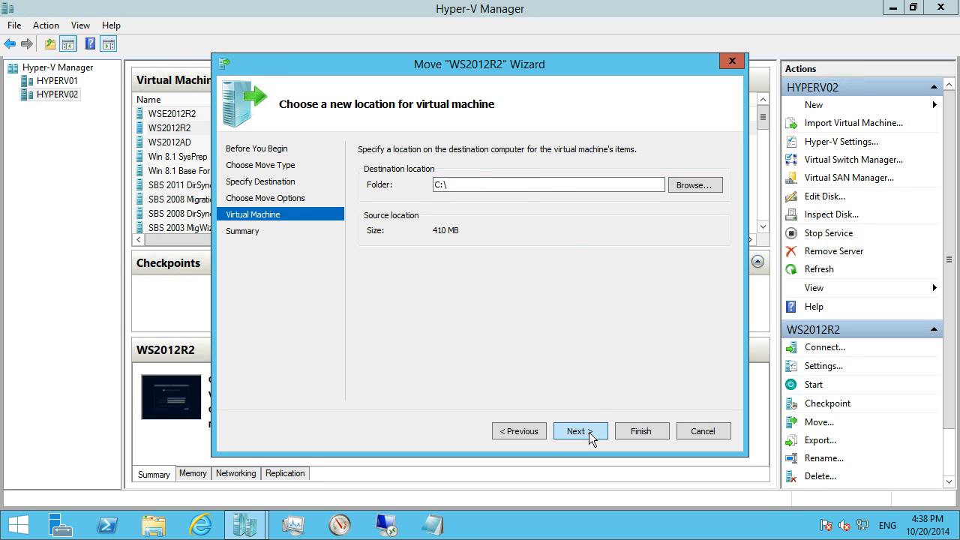
Step: Start the WS2012R2 move and delete the saved state that is incompatible with the destination so it can continue
{"action": "left_click", "coordinate": [649, 430]}
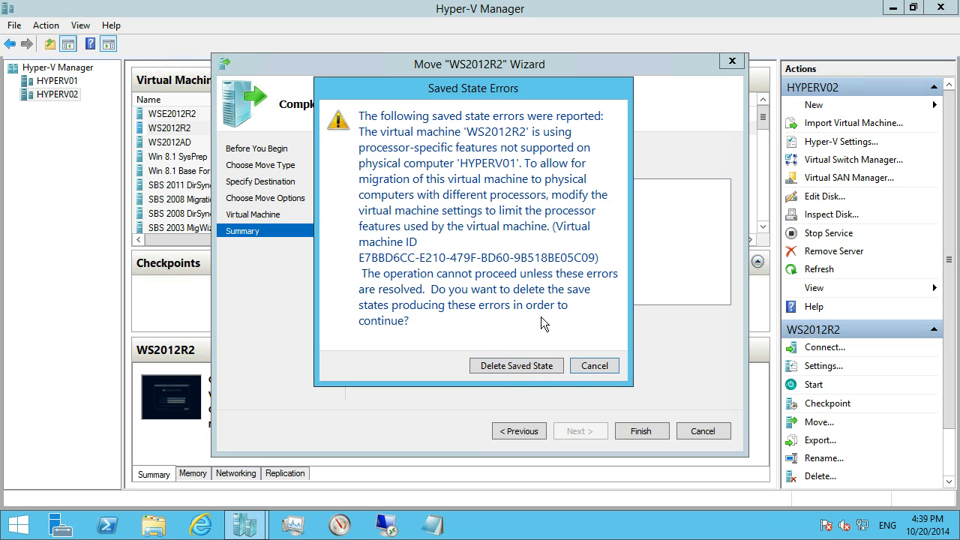
{"action": "left_click", "coordinate": [525, 365]}
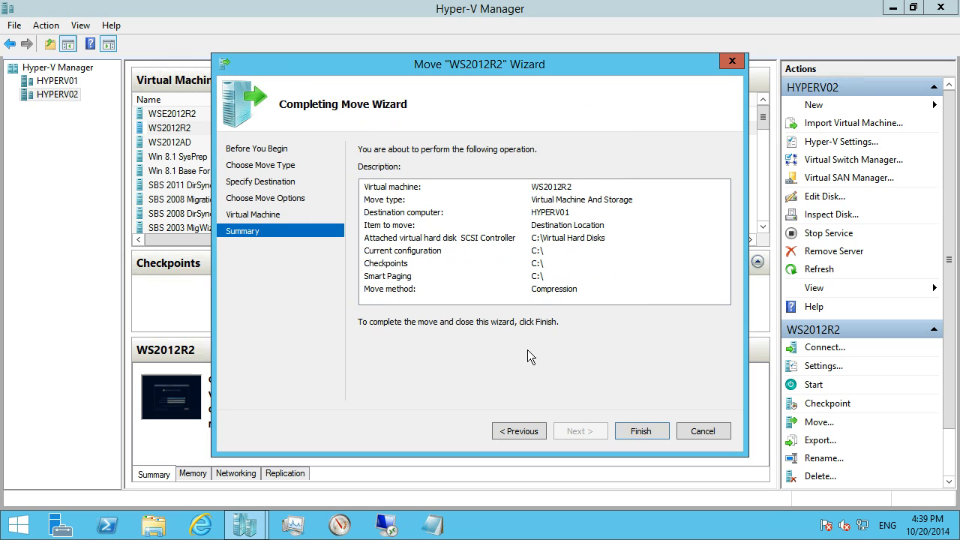
{"action": "left_click", "coordinate": [641, 431]}
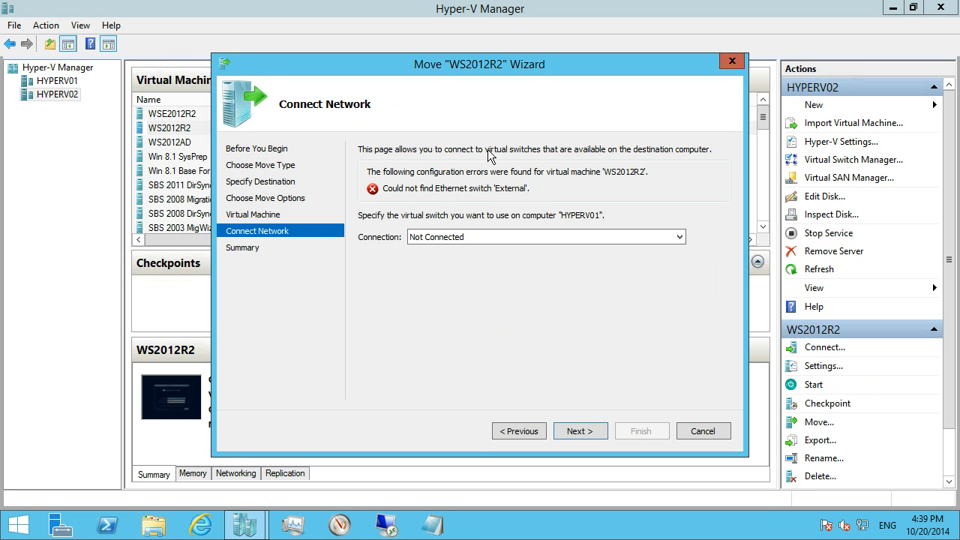
Step: Connect the virtual machine to the External Network switch on HYPERV01 and complete the move
{"action": "left_click", "coordinate": [464, 237]}
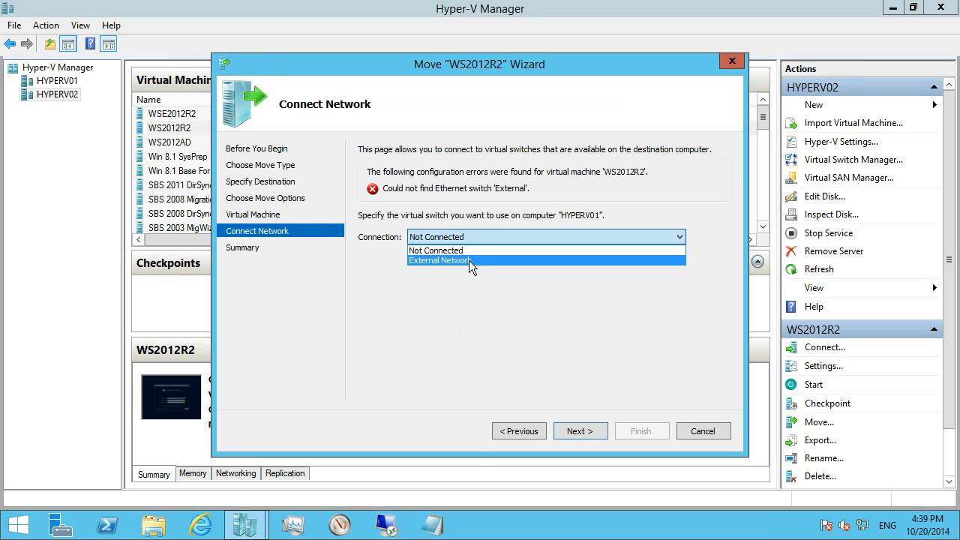
{"action": "left_click", "coordinate": [469, 260]}
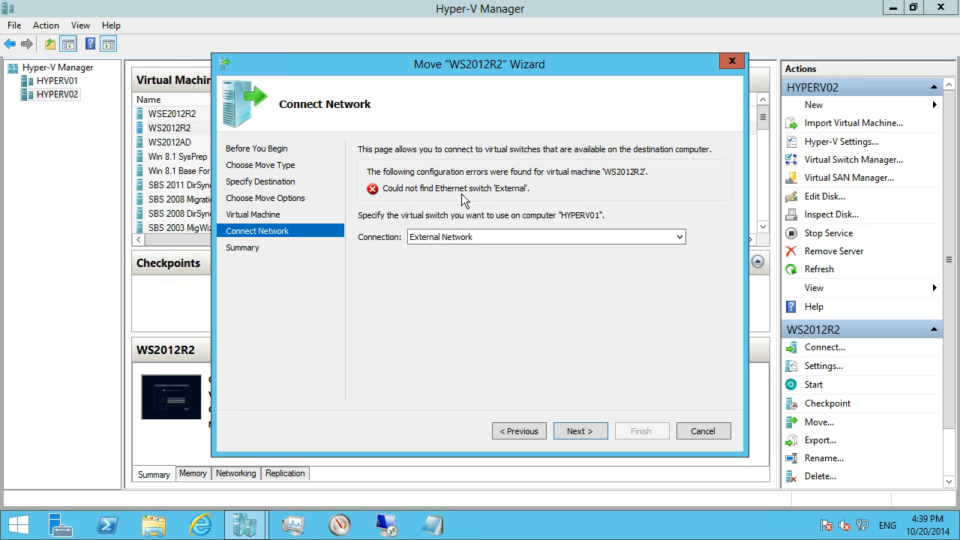
{"action": "left_click", "coordinate": [578, 432]}
{"action": "left_click", "coordinate": [642, 432]}
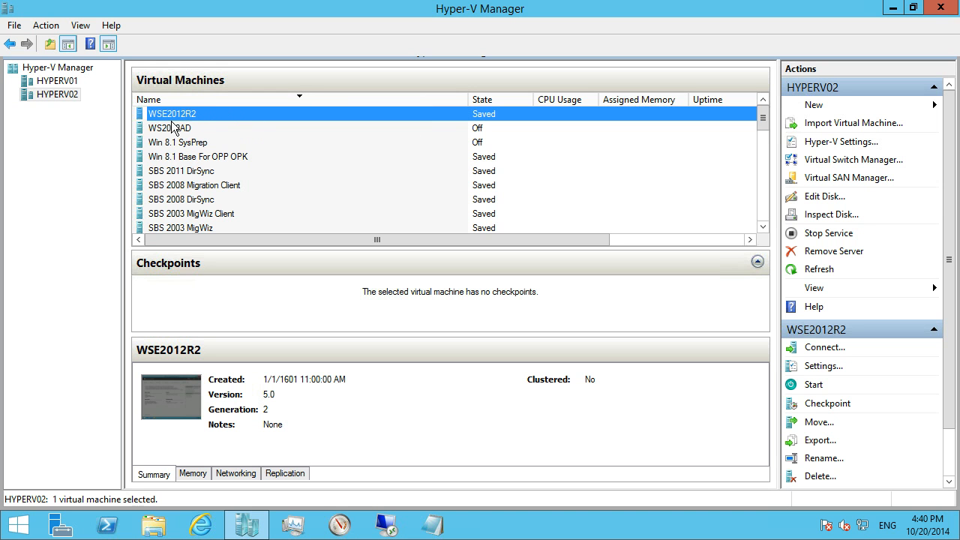
Step: Check the virtual machine list on HYPERV01 for the moved WS2012R2 machine
{"action": "left_click_drag", "start_coordinate": [528, 234], "coordinate": [258, 237]}
{"action": "left_click", "coordinate": [57, 81]}
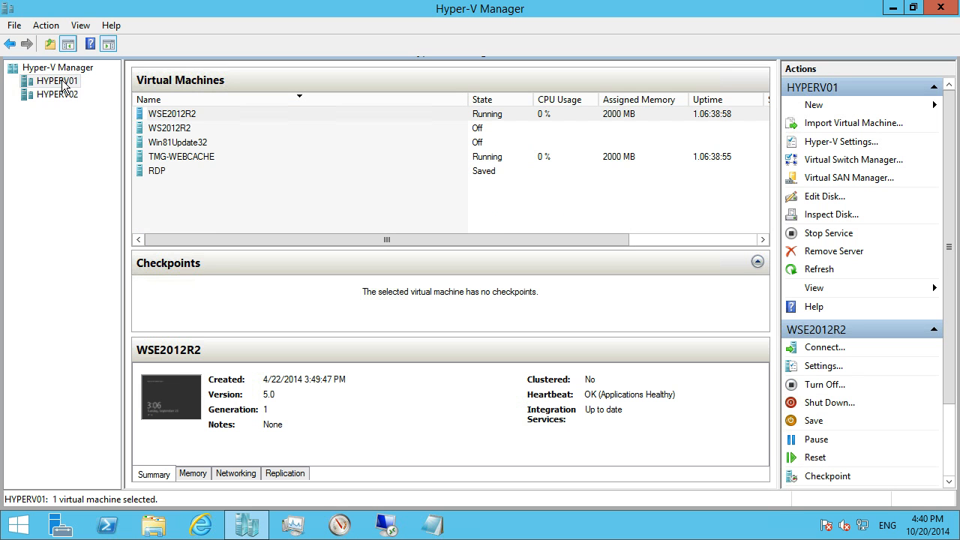
{"action": "left_click", "coordinate": [193, 128]}
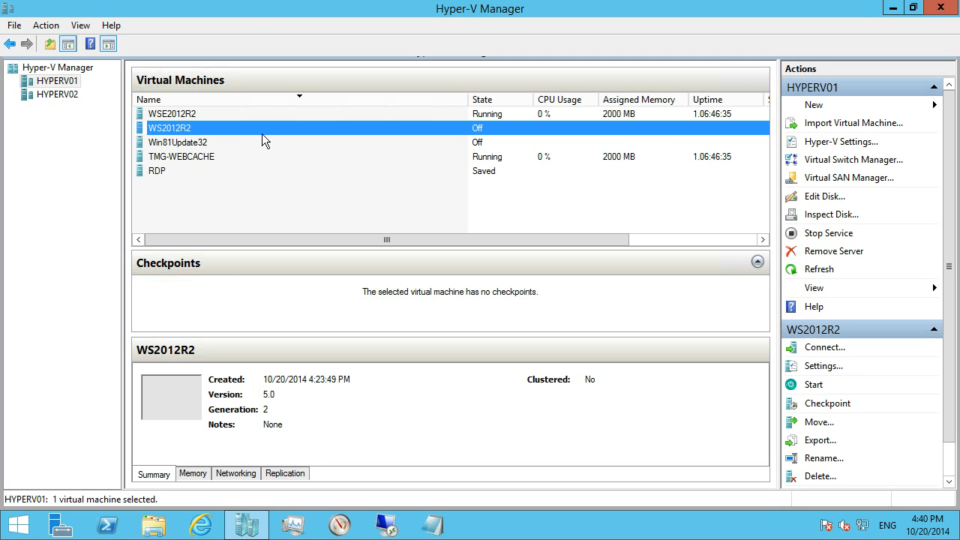
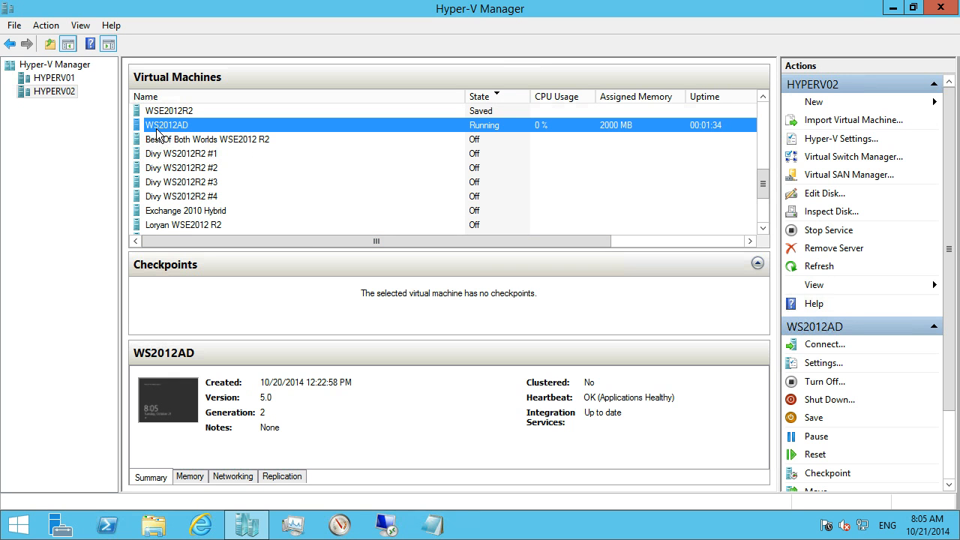
Step: Open the Replication Configuration in HYPERV02's Hyper-V settings and review its authentication, authorization and storage options
{"action": "left_click", "coordinate": [67, 78]}
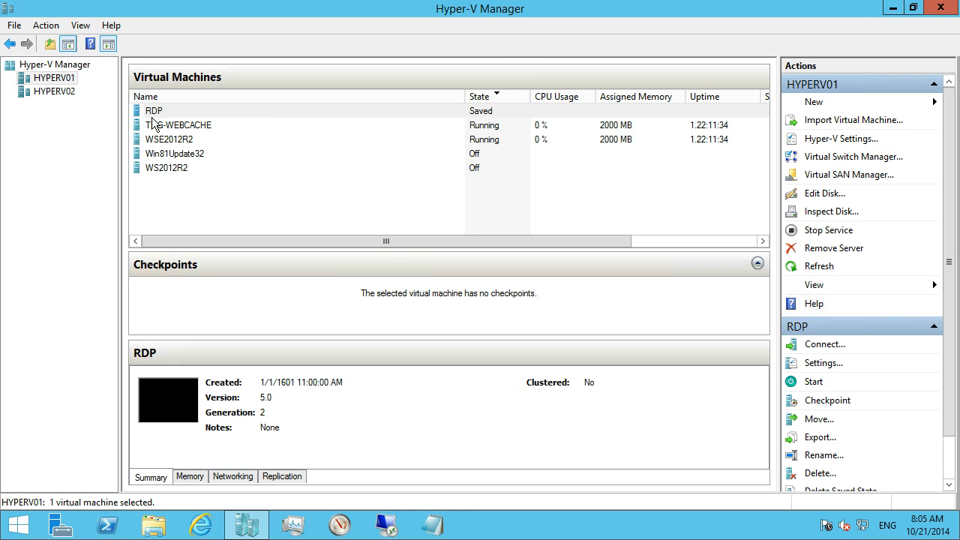
{"action": "left_click", "coordinate": [58, 92]}
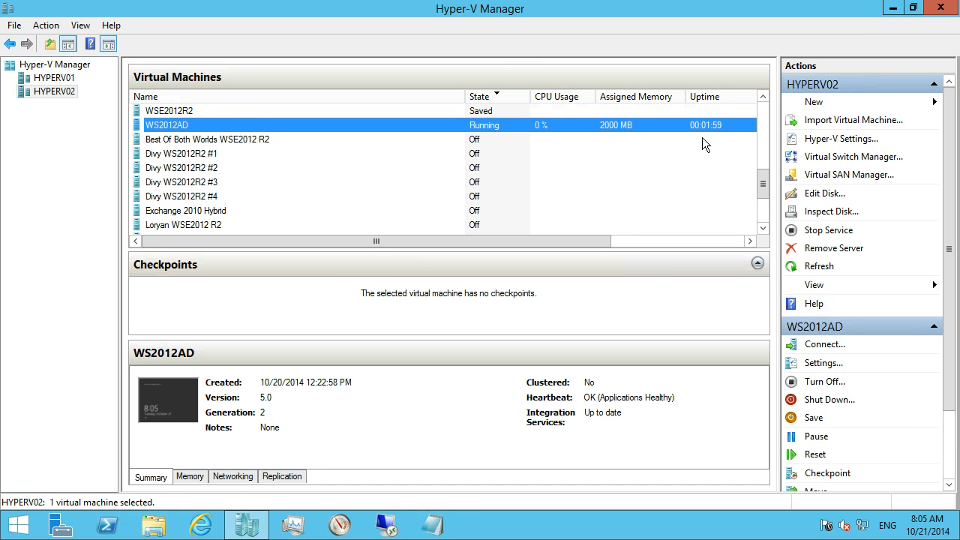
{"action": "left_click", "coordinate": [824, 141]}
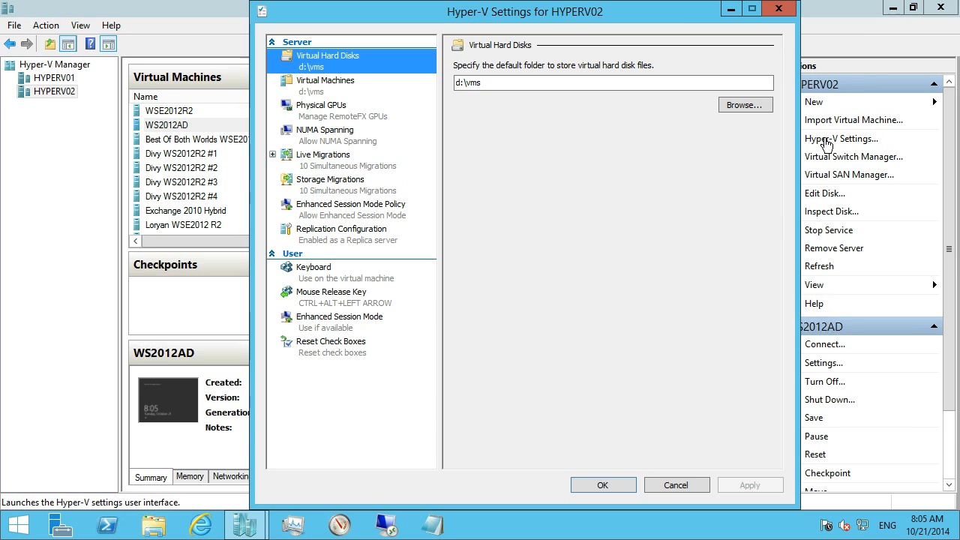
{"action": "left_click", "coordinate": [361, 237]}
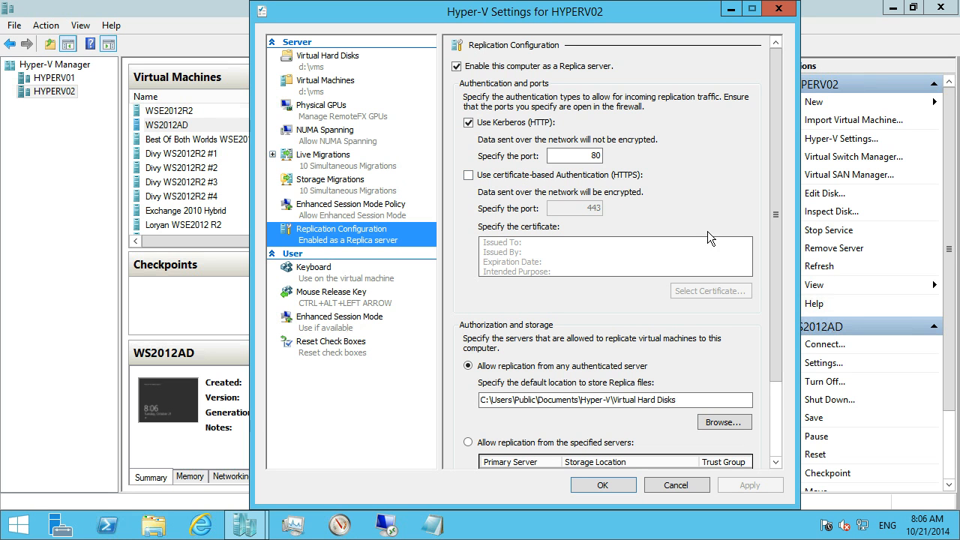
{"action": "left_click_drag", "start_coordinate": [778, 284], "coordinate": [778, 416]}
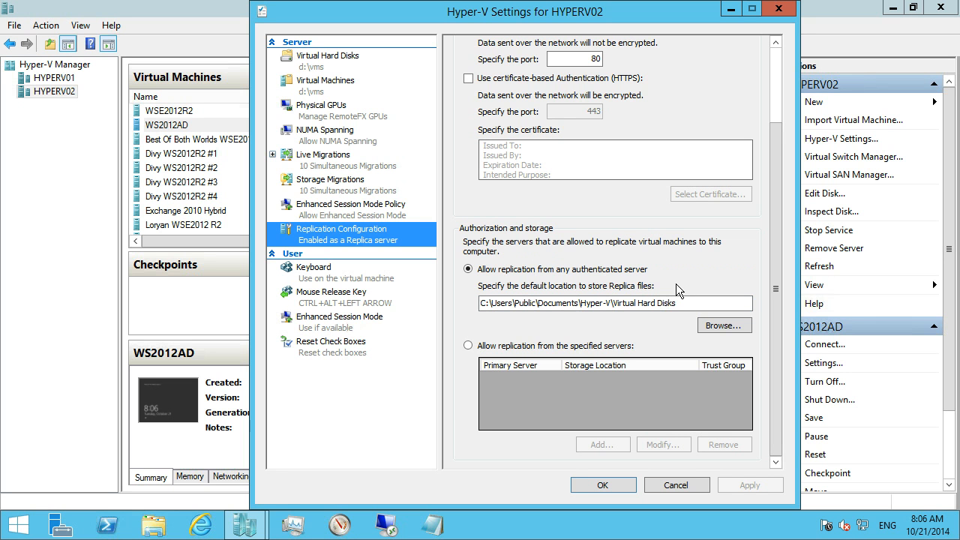
Step: Compare replication from specified servers with replication from any authenticated server, keep the latter on HYPERV02, and close the settings
{"action": "left_click", "coordinate": [585, 350]}
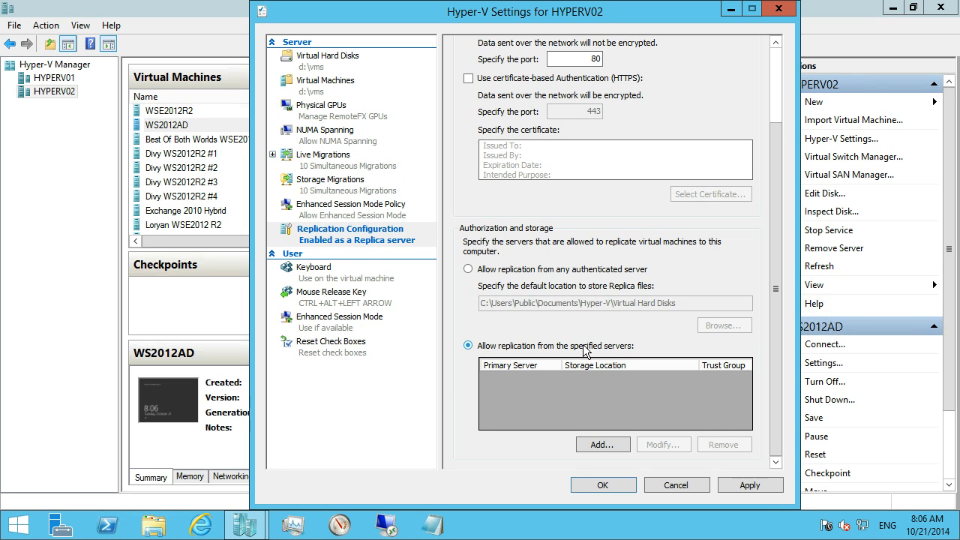
{"action": "left_click", "coordinate": [529, 270]}
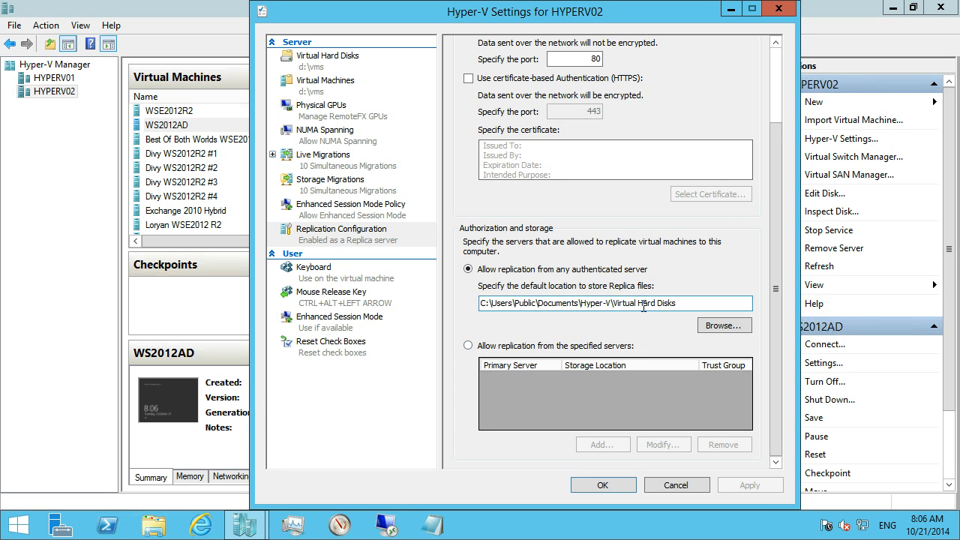
{"action": "scroll", "coordinate": [708, 255], "scroll_direction": "up", "scroll_amount": 3}
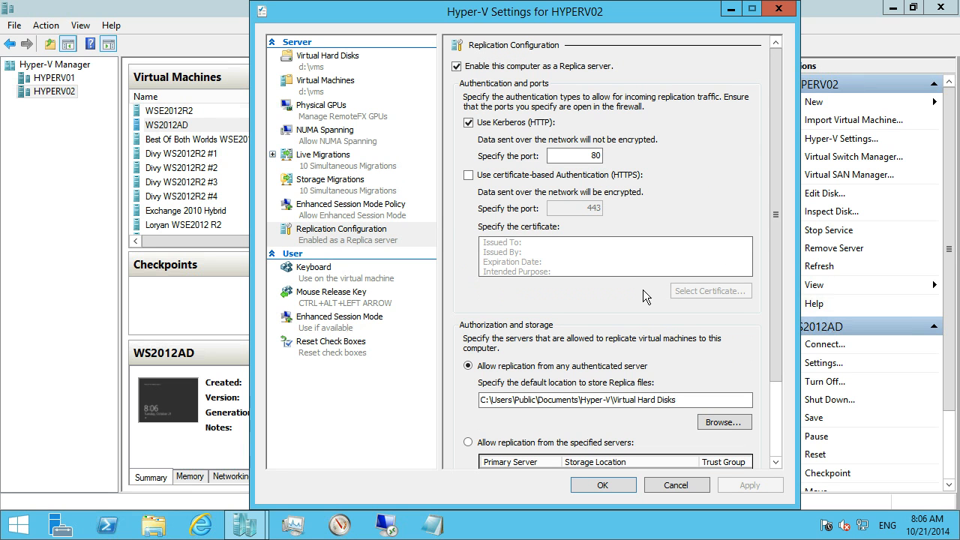
{"action": "left_click", "coordinate": [602, 485]}
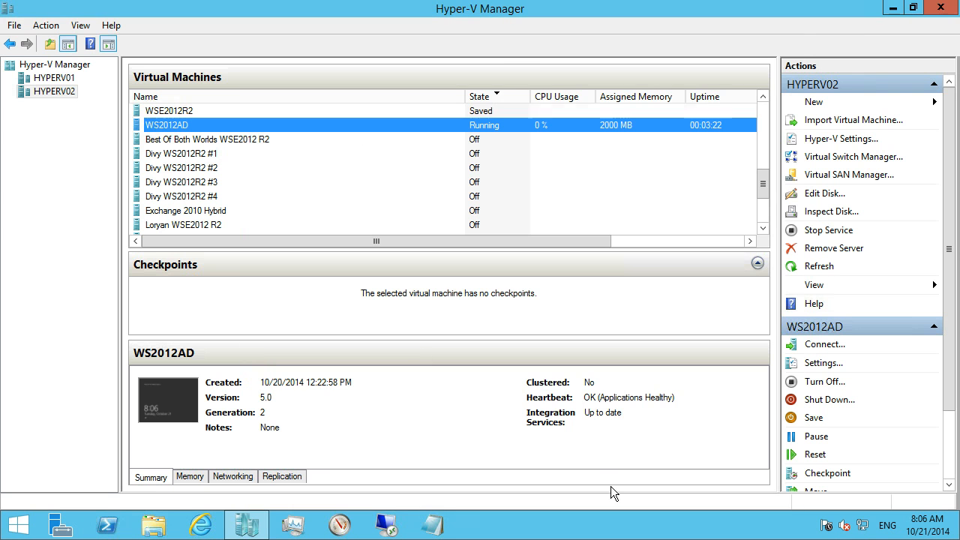
Step: In HYPERV01's Replication Configuration, set the default location for Replica files to D:\replvms\
{"action": "left_click", "coordinate": [54, 78]}
{"action": "left_click", "coordinate": [822, 144]}
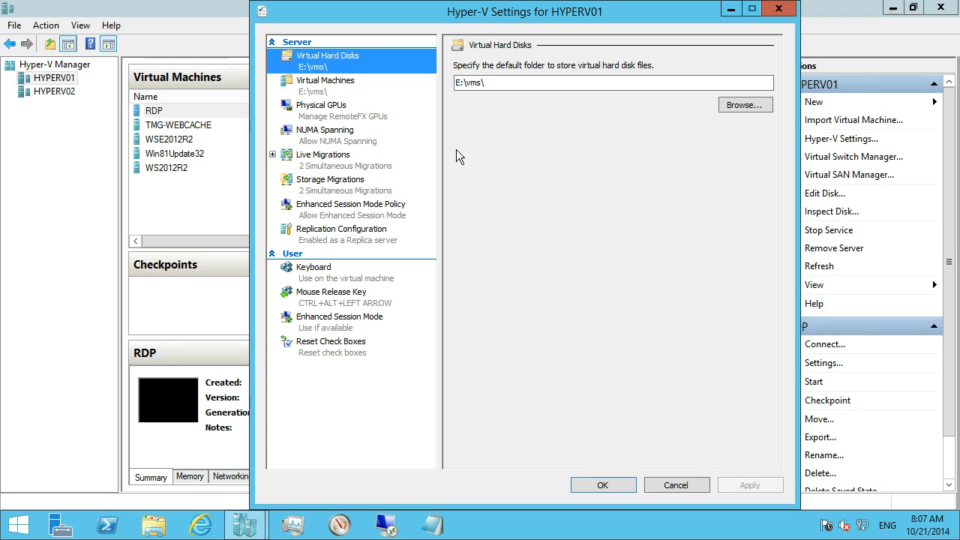
{"action": "left_click", "coordinate": [358, 238]}
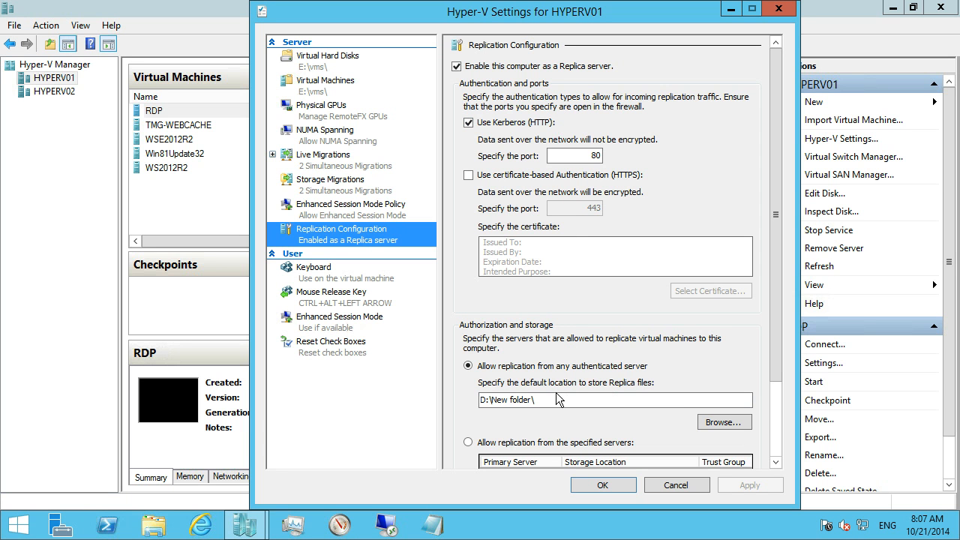
{"action": "left_click", "coordinate": [717, 421]}
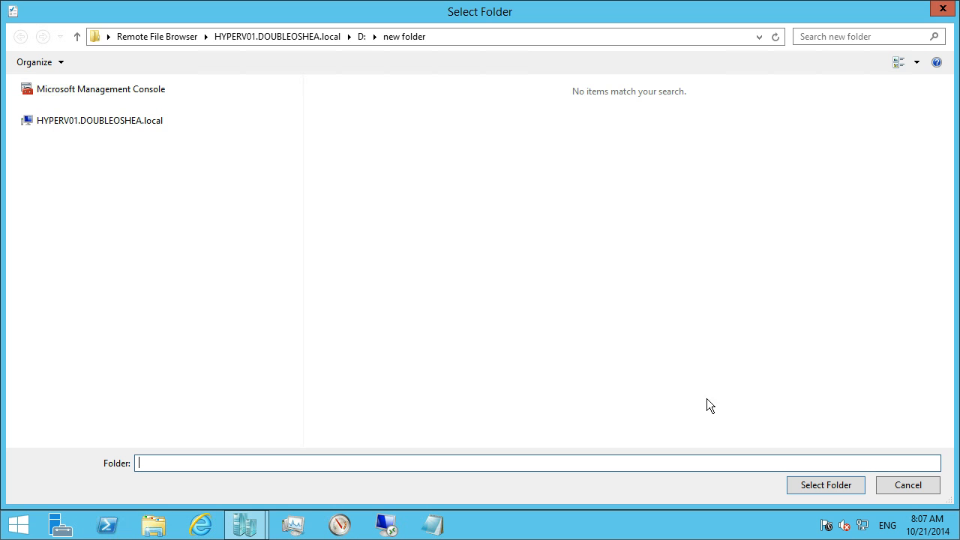
{"action": "left_click", "coordinate": [361, 36]}
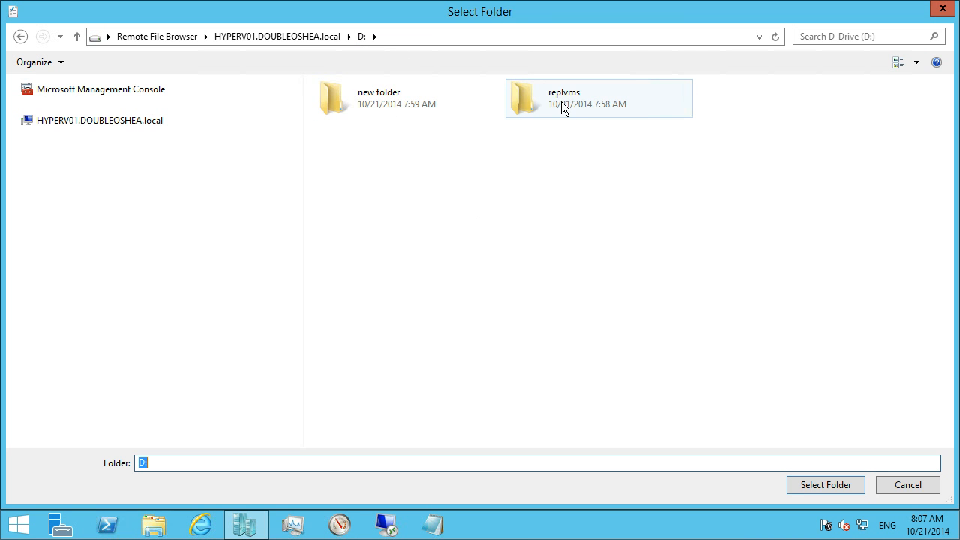
{"action": "double_click", "coordinate": [573, 105]}
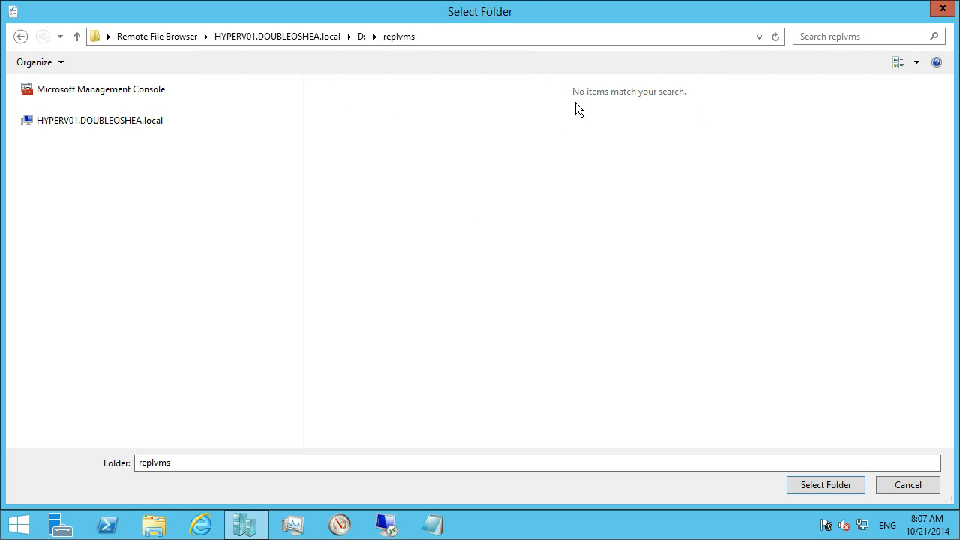
{"action": "left_click", "coordinate": [826, 485]}
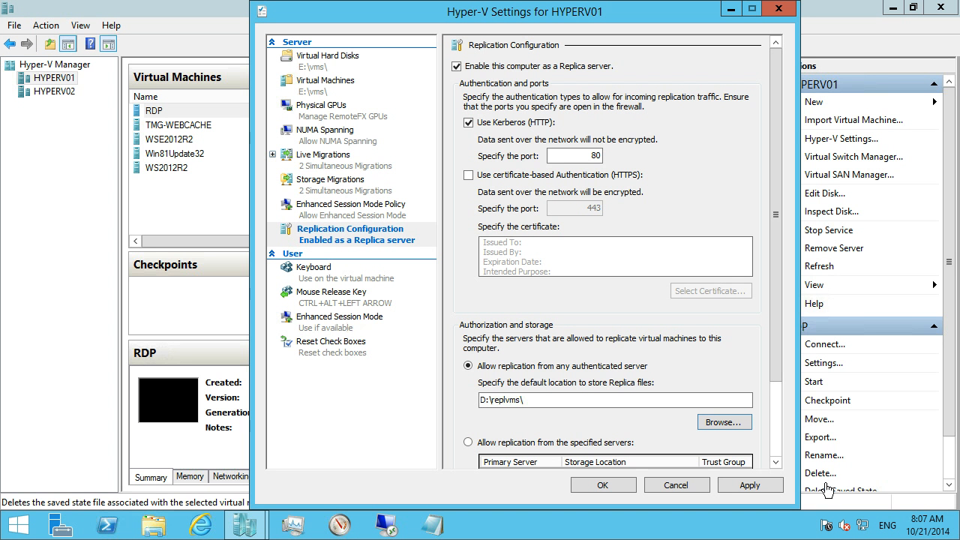
Step: Apply and save the replication settings of HYPERV01, and return to the HYPERV02 host
{"action": "left_click_drag", "start_coordinate": [770, 331], "coordinate": [783, 444]}
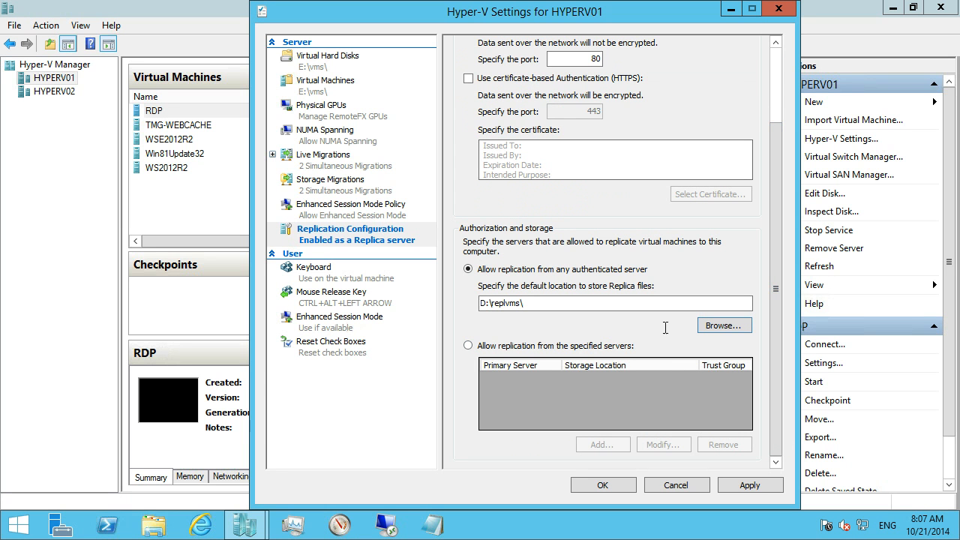
{"action": "left_click", "coordinate": [750, 485]}
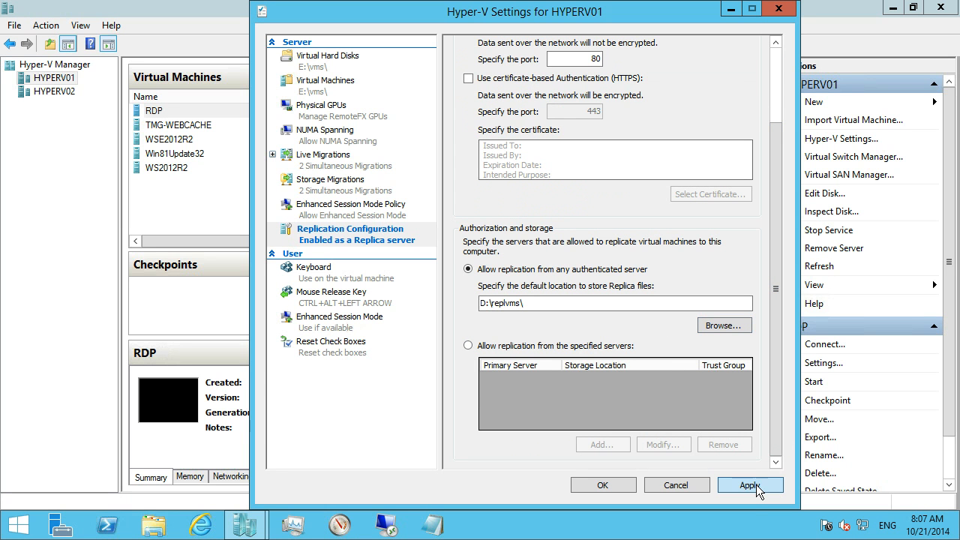
{"action": "left_click", "coordinate": [602, 485]}
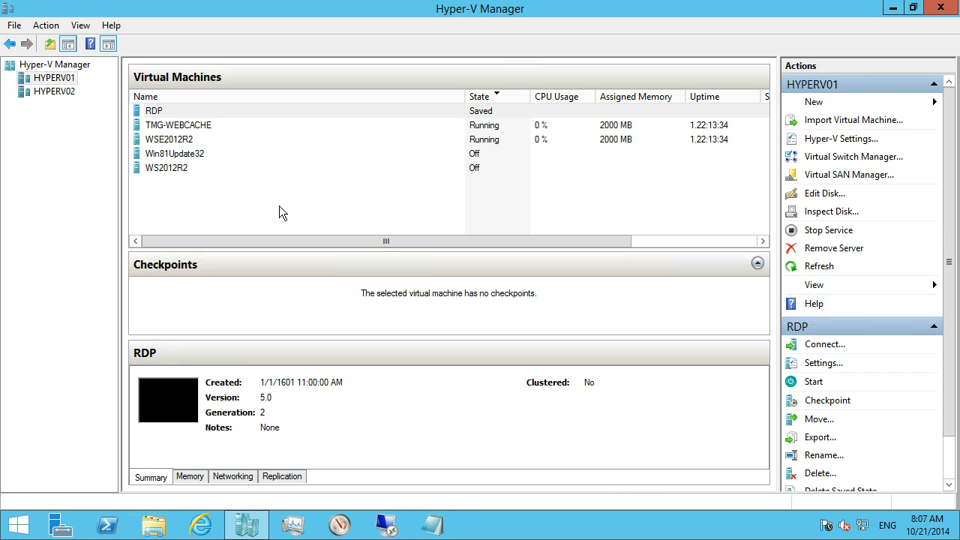
{"action": "left_click", "coordinate": [57, 91]}
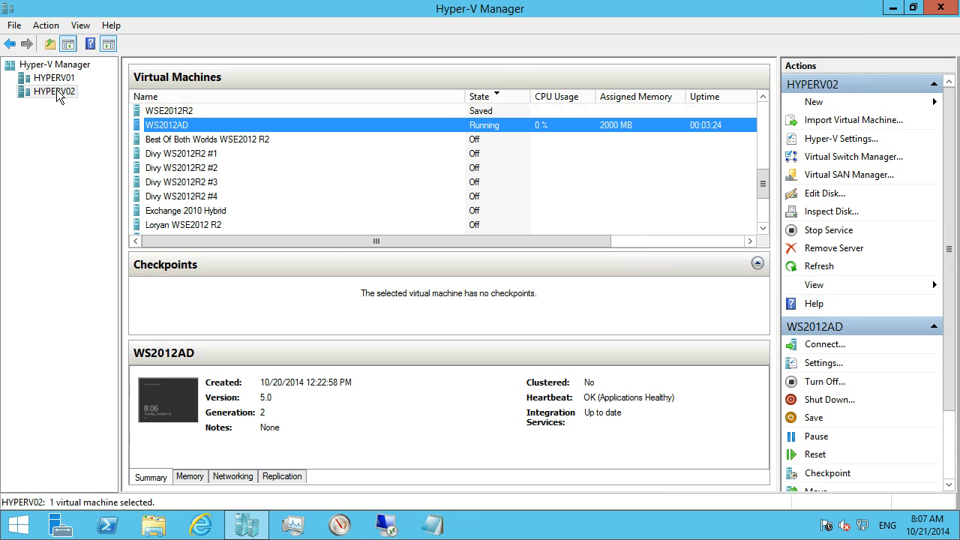
Step: Start enabling replication for virtual machine WS2012AD on HYPERV02 and specify HYPERV01 as the Replica server
{"action": "right_click", "coordinate": [171, 126]}
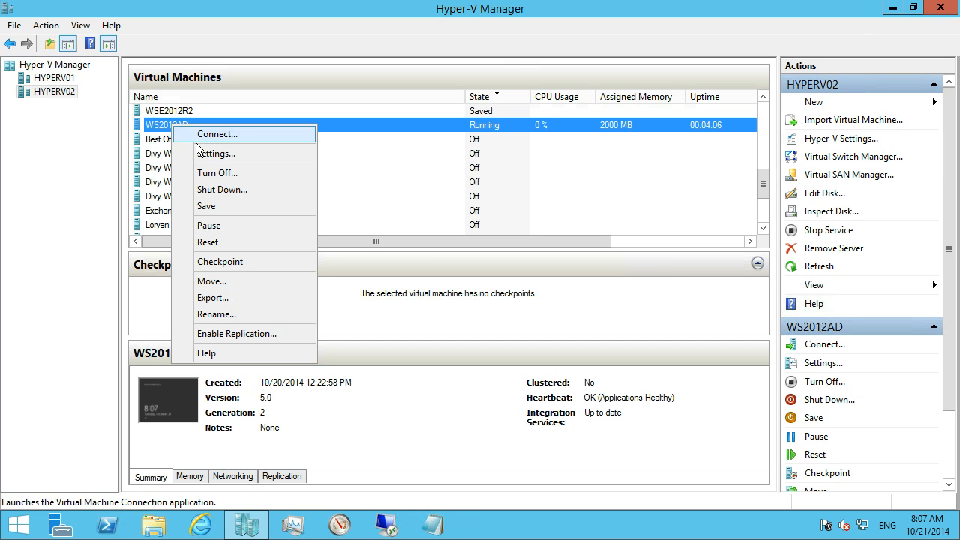
{"action": "left_click", "coordinate": [240, 334]}
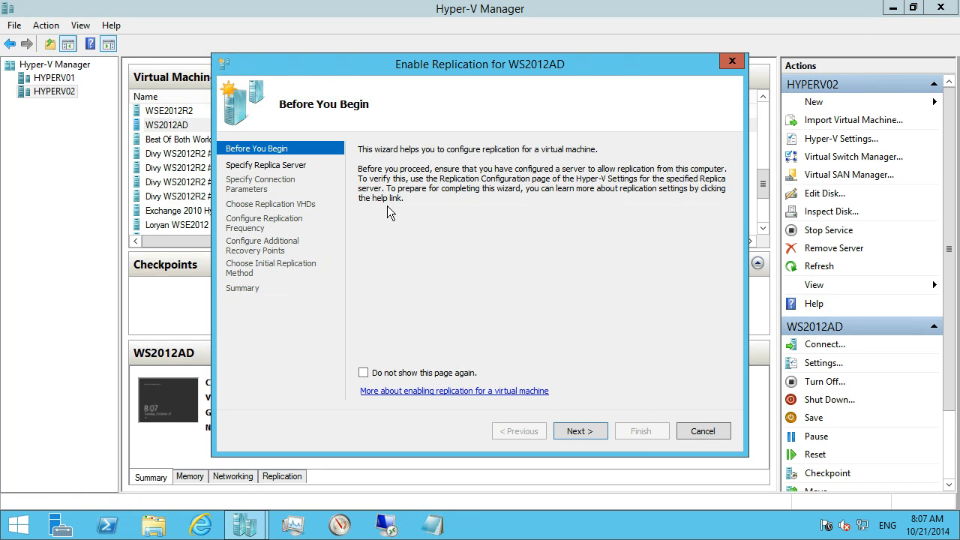
{"action": "left_click", "coordinate": [587, 431]}
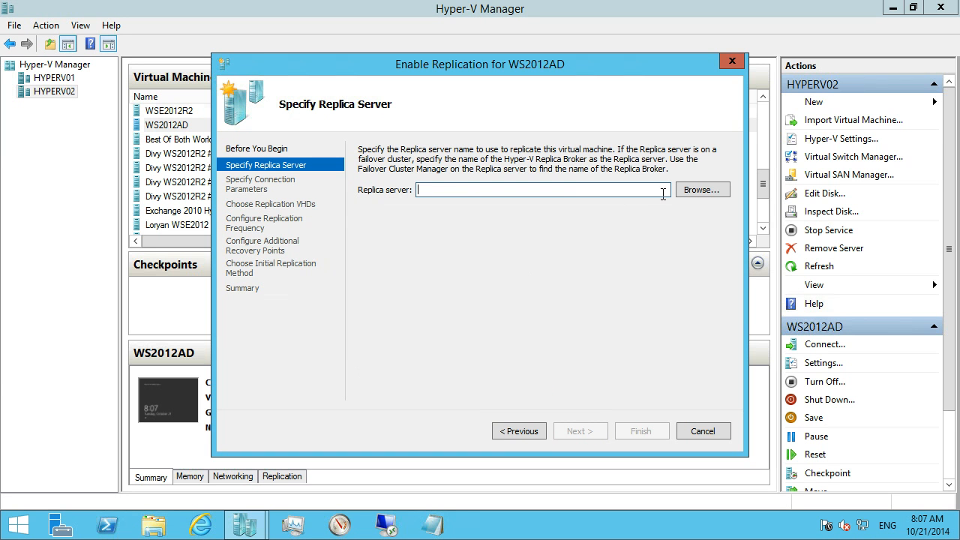
{"action": "type", "text": "hyper"}
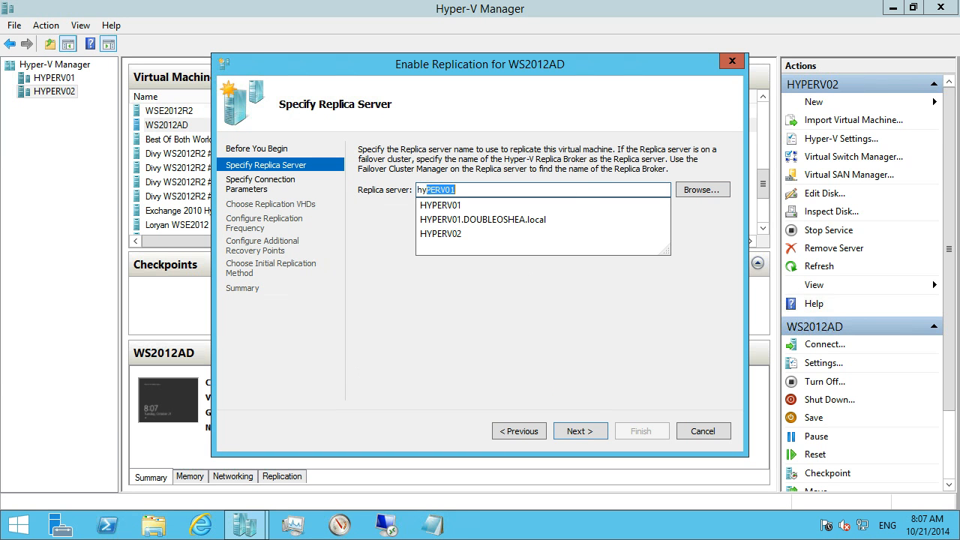
{"action": "key", "text": "Down"}
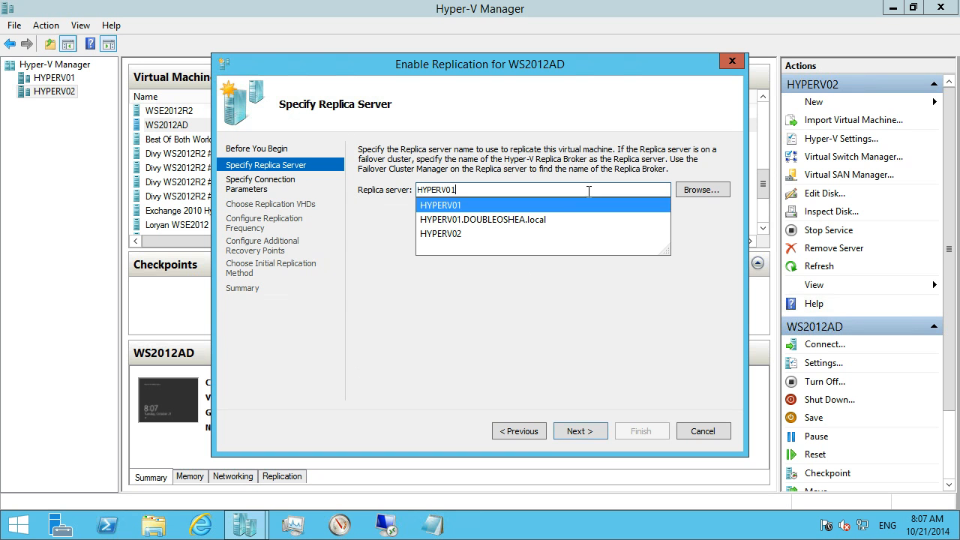
{"action": "key", "text": "Tab"}
{"action": "left_click", "coordinate": [587, 431]}
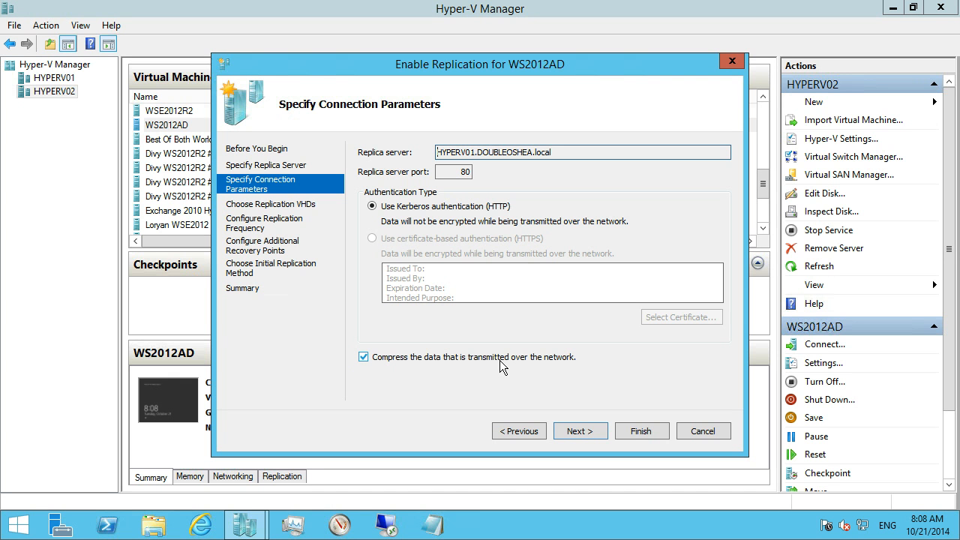
Step: Accept the connection parameters and the WS2012AD.vhdx disk, and set the replication frequency to 30 seconds
{"action": "left_click", "coordinate": [584, 435]}
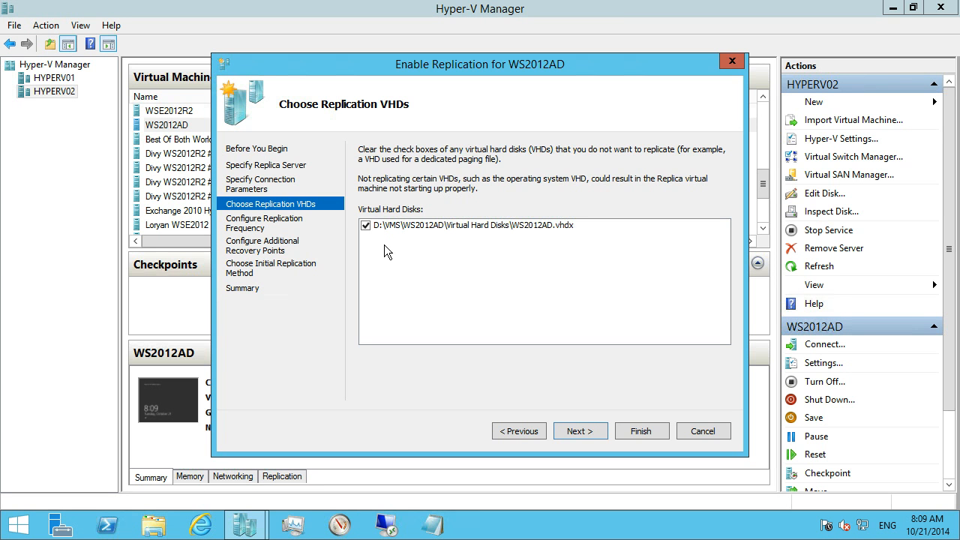
{"action": "left_click", "coordinate": [593, 431]}
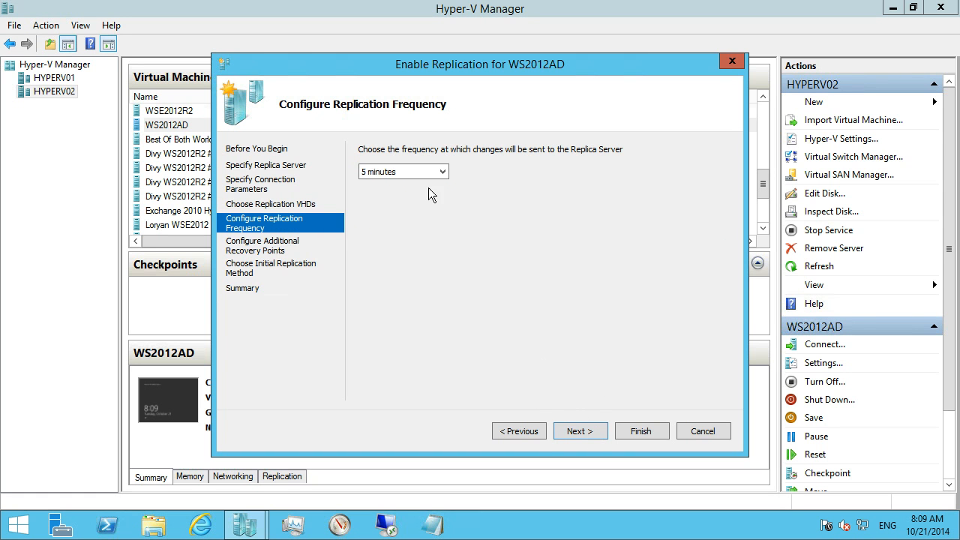
{"action": "left_click", "coordinate": [443, 171]}
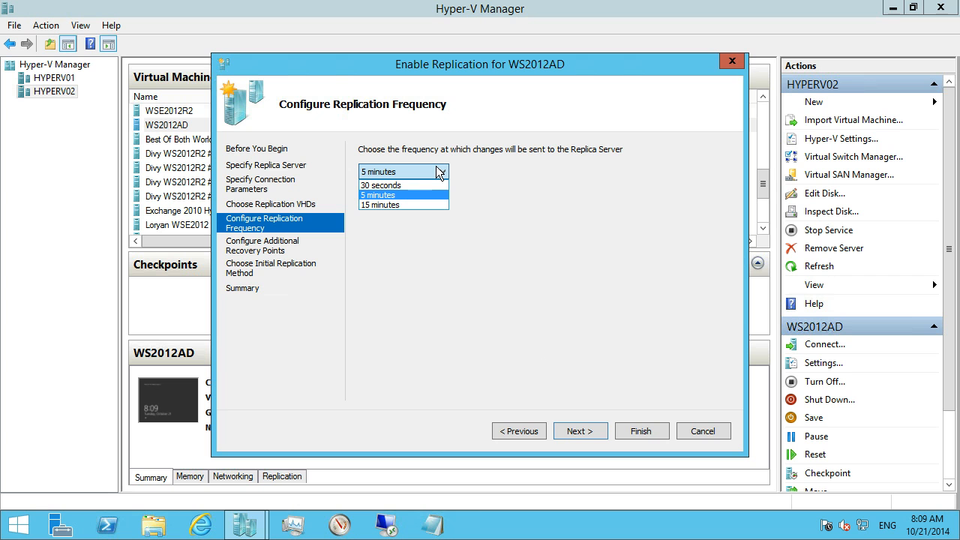
{"action": "left_click", "coordinate": [403, 187]}
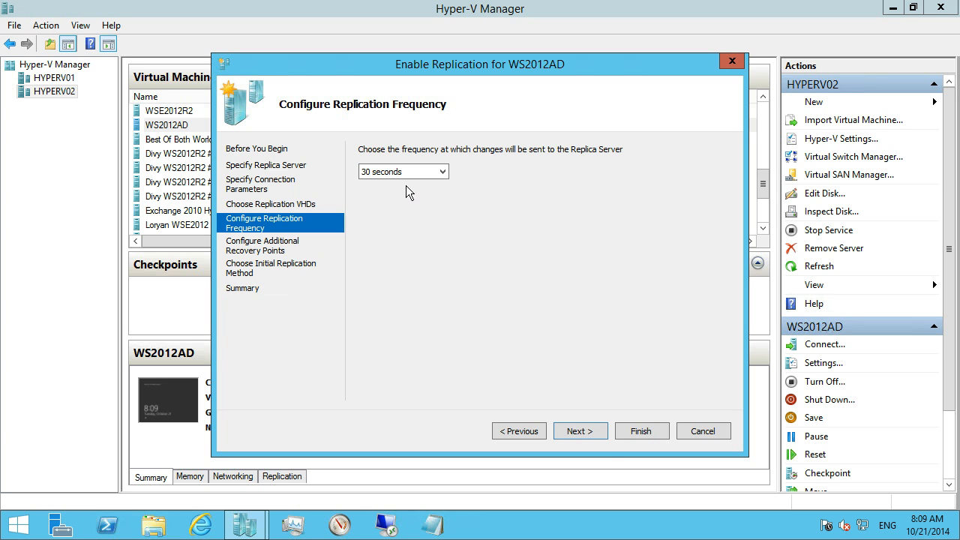
{"action": "left_click", "coordinate": [587, 431]}
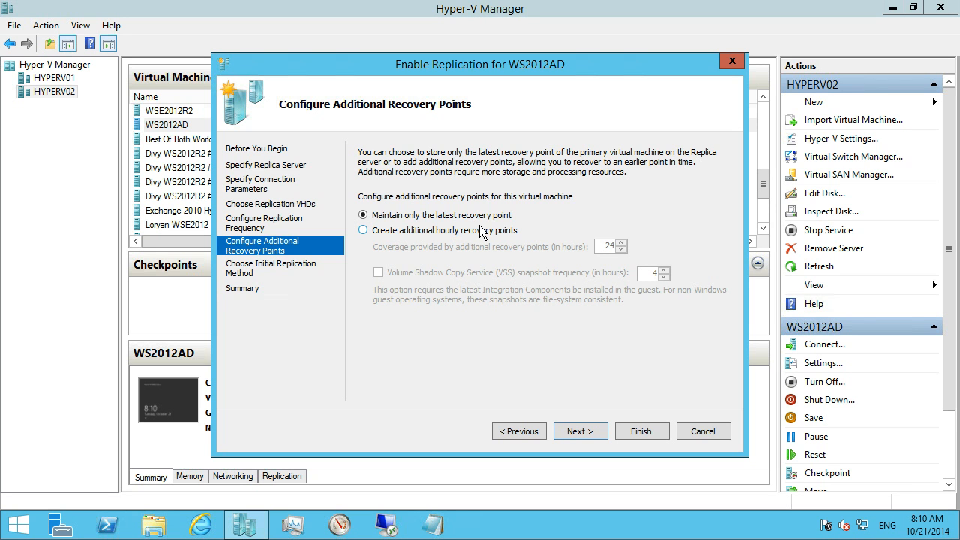
Step: Keep only the latest recovery point, send the initial copy over the network immediately, and finish enabling replication
{"action": "left_click", "coordinate": [579, 431]}
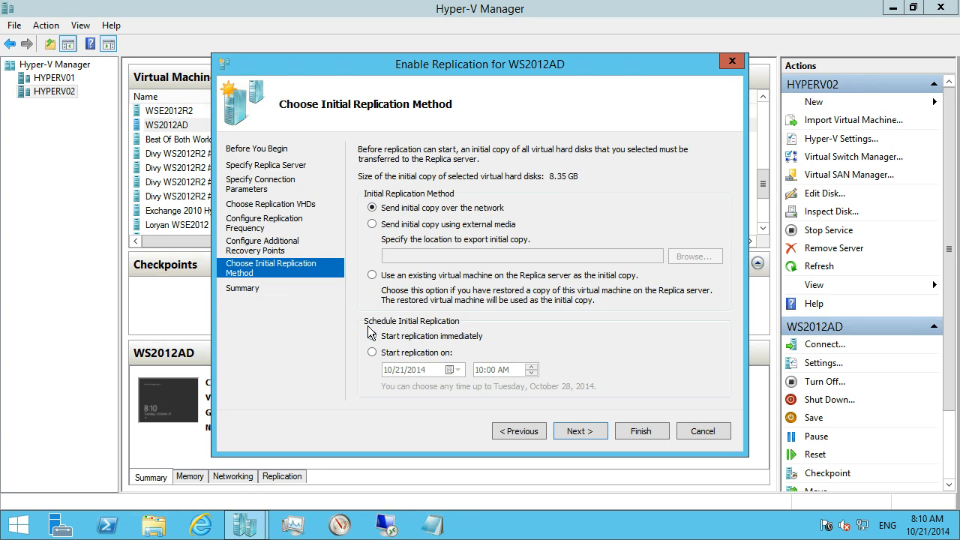
{"action": "left_click", "coordinate": [590, 432]}
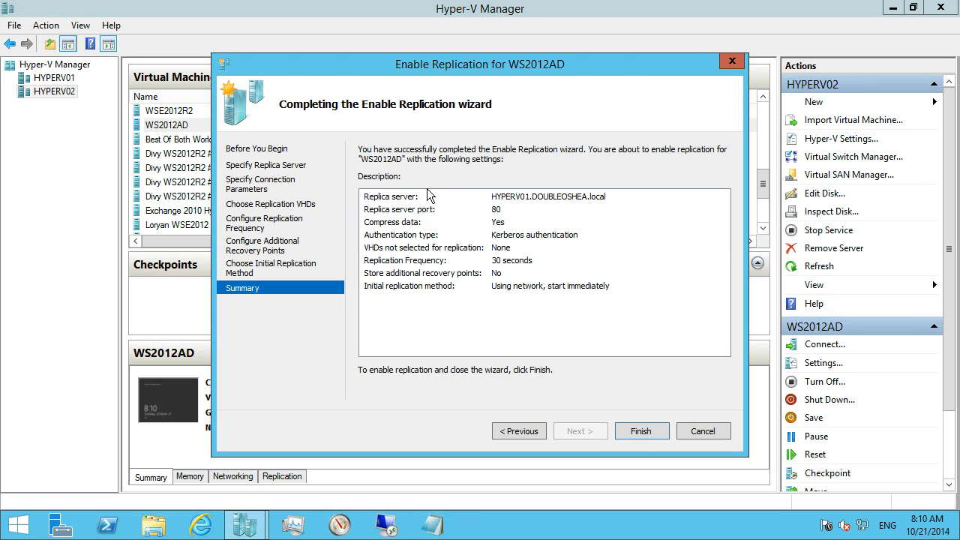
{"action": "left_click", "coordinate": [640, 429]}
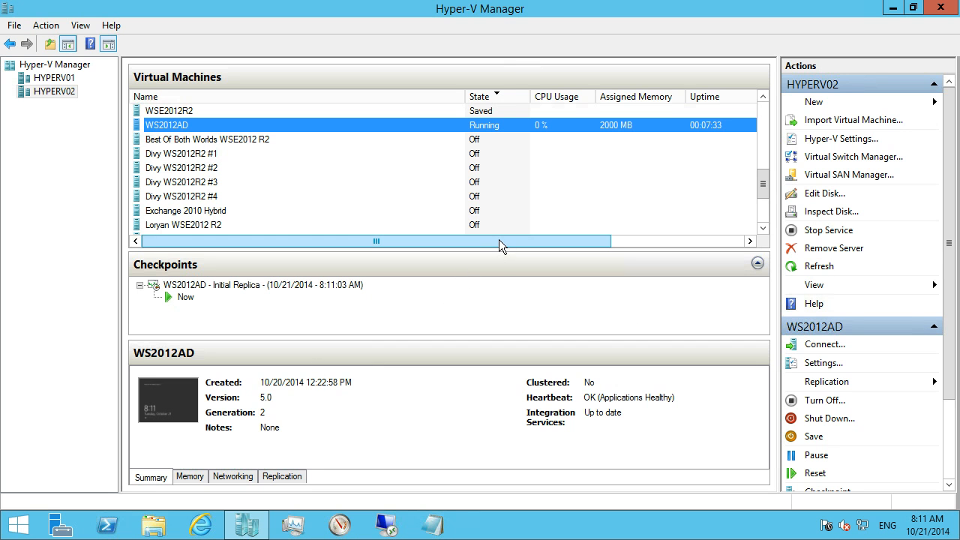
Step: Check the initial replication status of WS2012AD on HYPERV02 and of its replica on HYPERV01
{"action": "left_click_drag", "start_coordinate": [499, 240], "coordinate": [689, 240]}
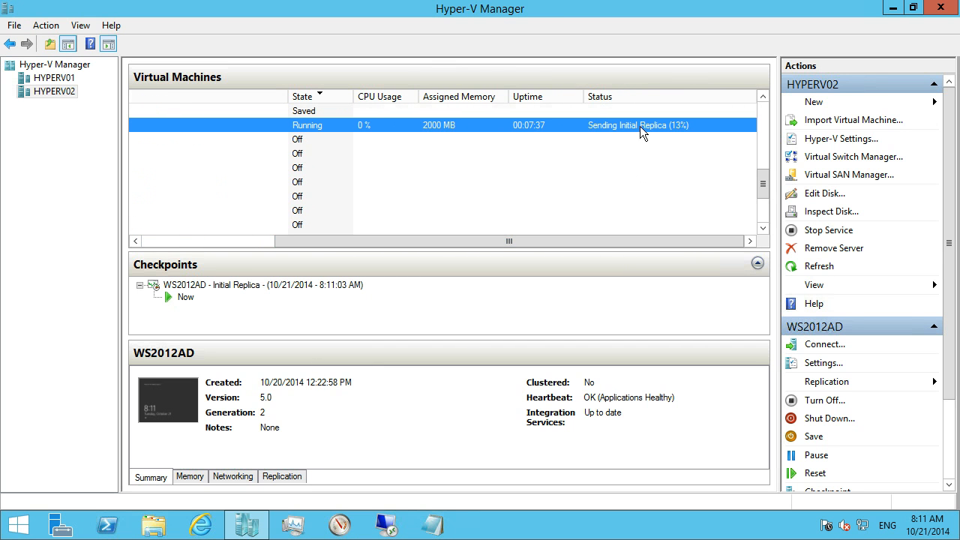
{"action": "left_click", "coordinate": [293, 478]}
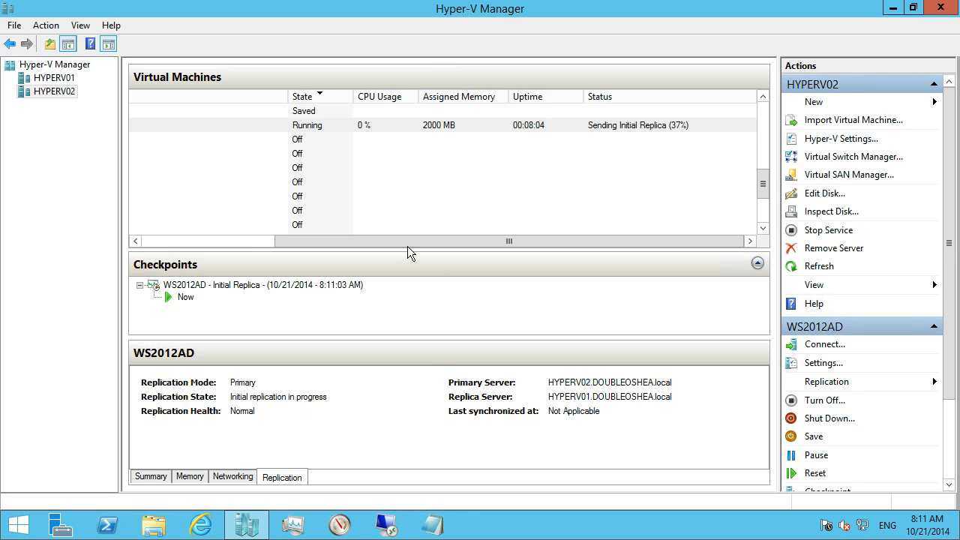
{"action": "left_click", "coordinate": [53, 78]}
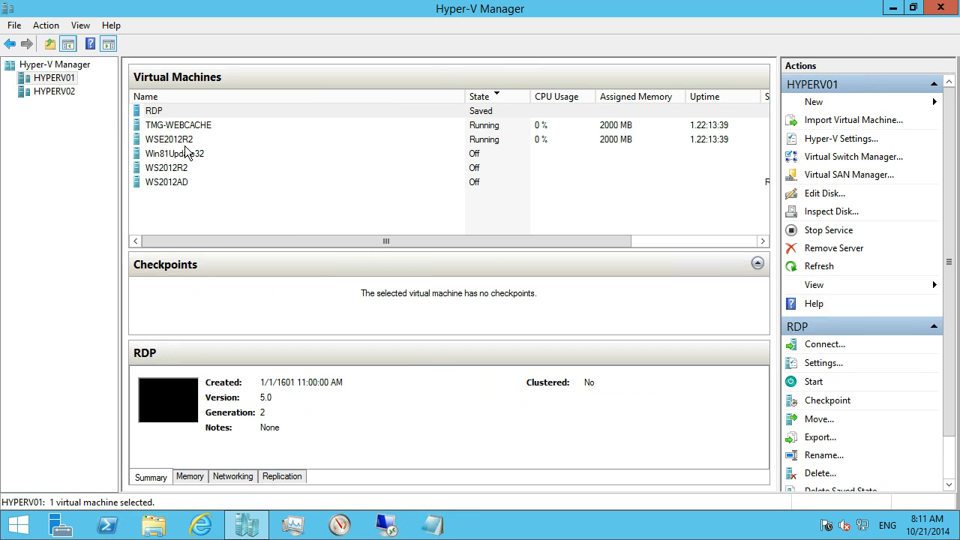
{"action": "left_click", "coordinate": [187, 182]}
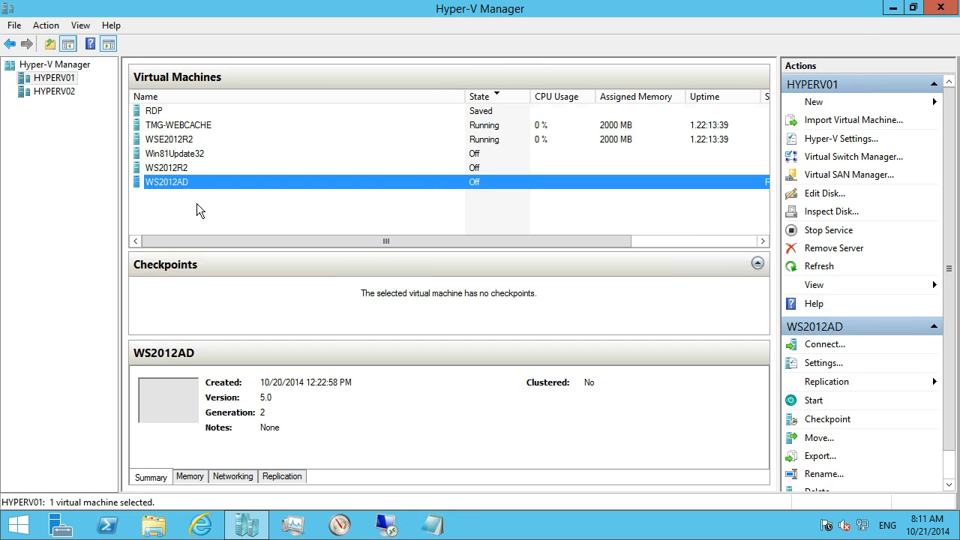
{"action": "left_click_drag", "start_coordinate": [570, 244], "coordinate": [697, 218]}
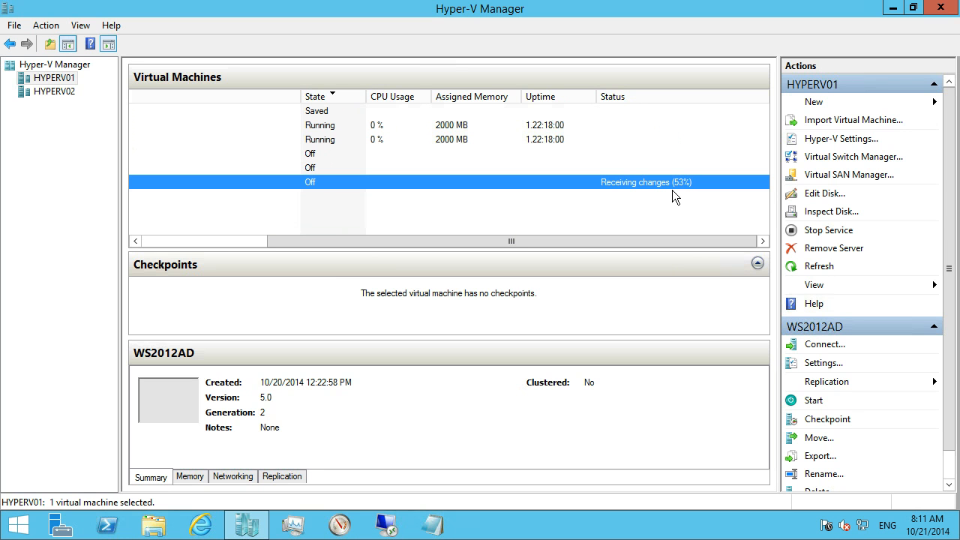
Step: Open Task Manager, inspect the throughput of the Ethernet 5 adapter carrying the replication traffic, and close it
{"action": "right_click", "coordinate": [542, 526]}
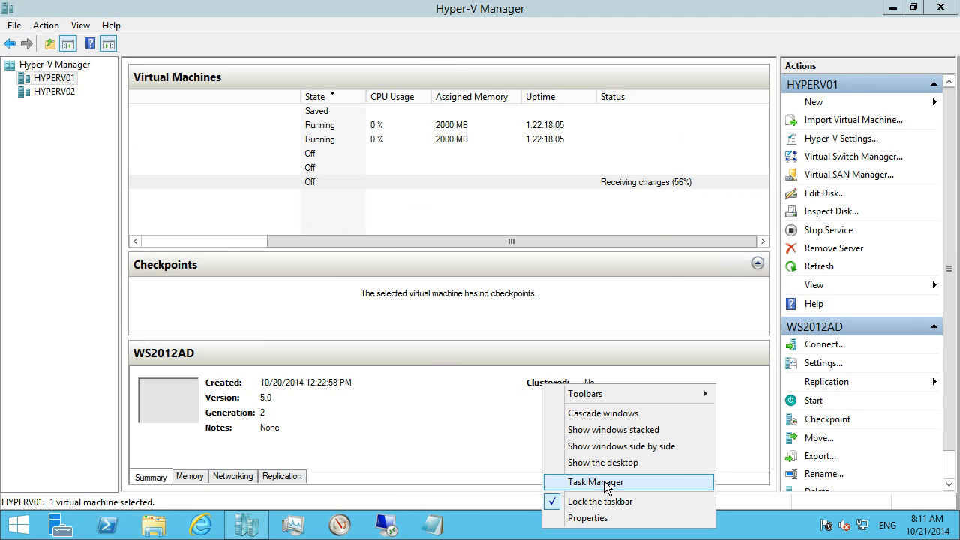
{"action": "left_click", "coordinate": [607, 487]}
{"action": "left_click", "coordinate": [578, 48]}
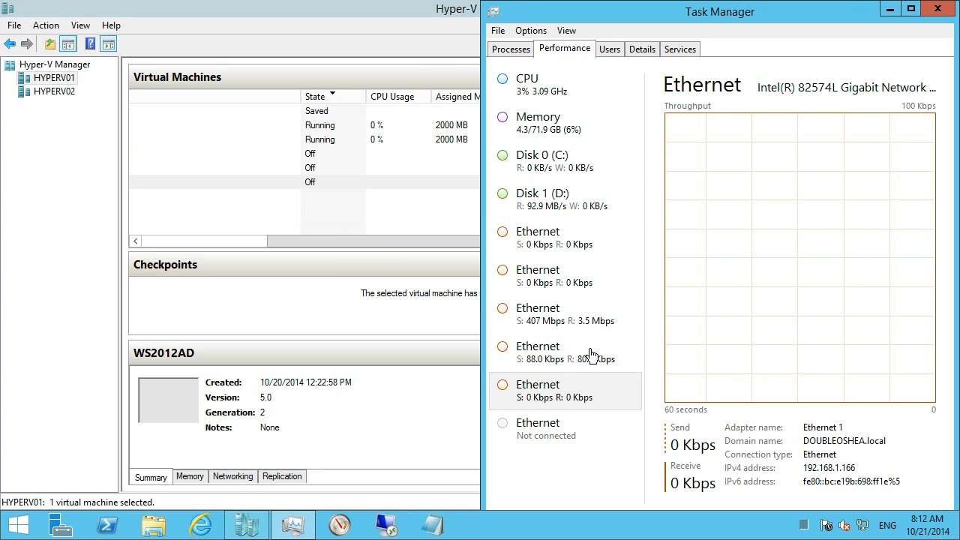
{"action": "left_click", "coordinate": [569, 314]}
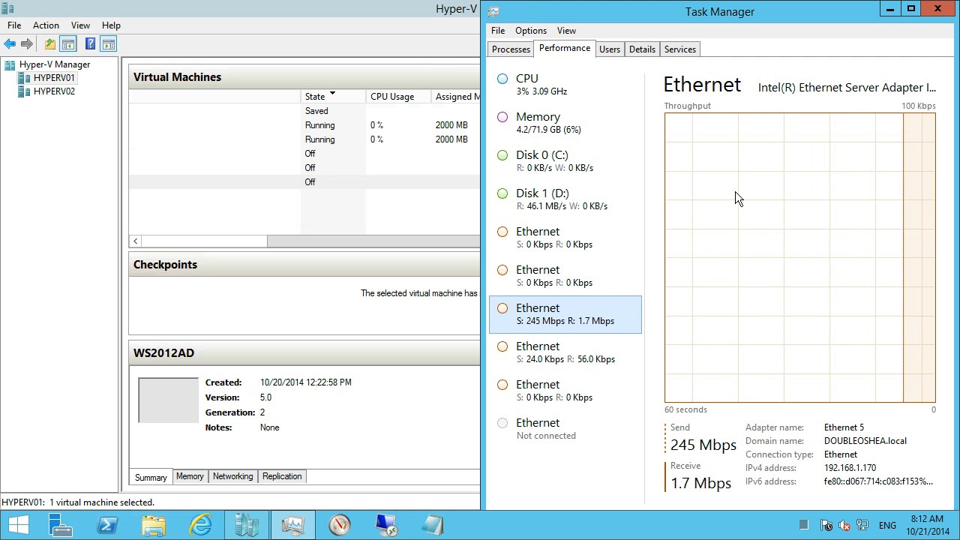
{"action": "left_click", "coordinate": [938, 10]}
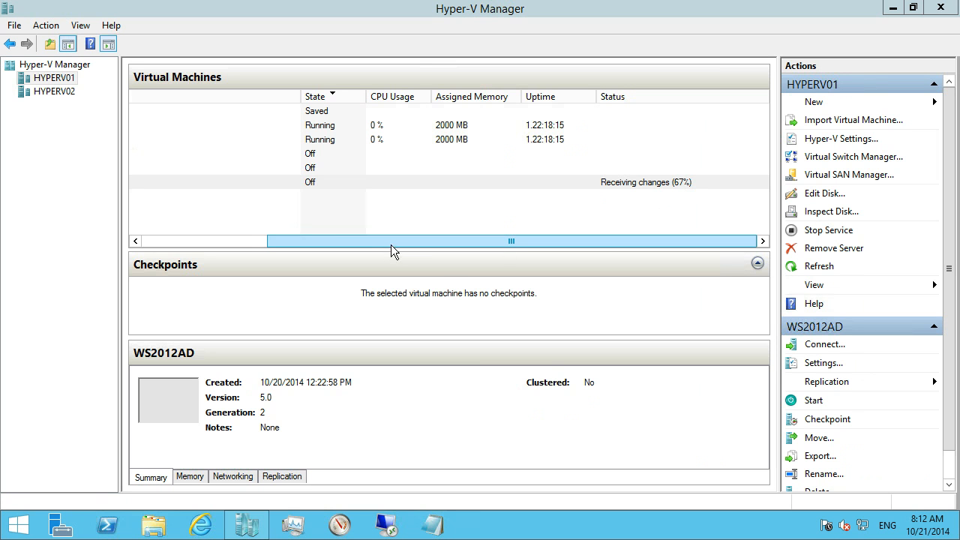
Step: Examine the replication mode, state and health of the WS2012AD replica on HYPERV01
{"action": "left_click", "coordinate": [282, 476]}
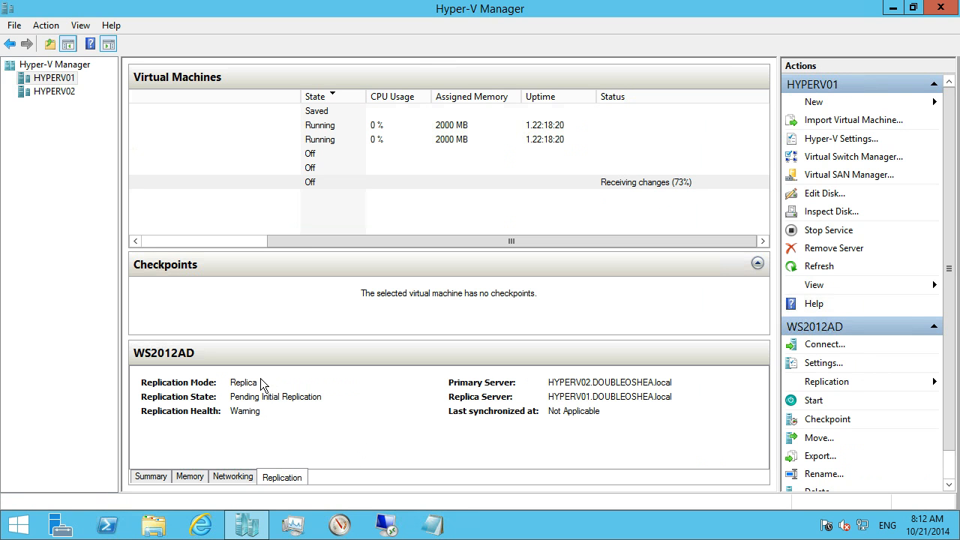
{"action": "left_click_drag", "start_coordinate": [285, 241], "coordinate": [402, 246]}
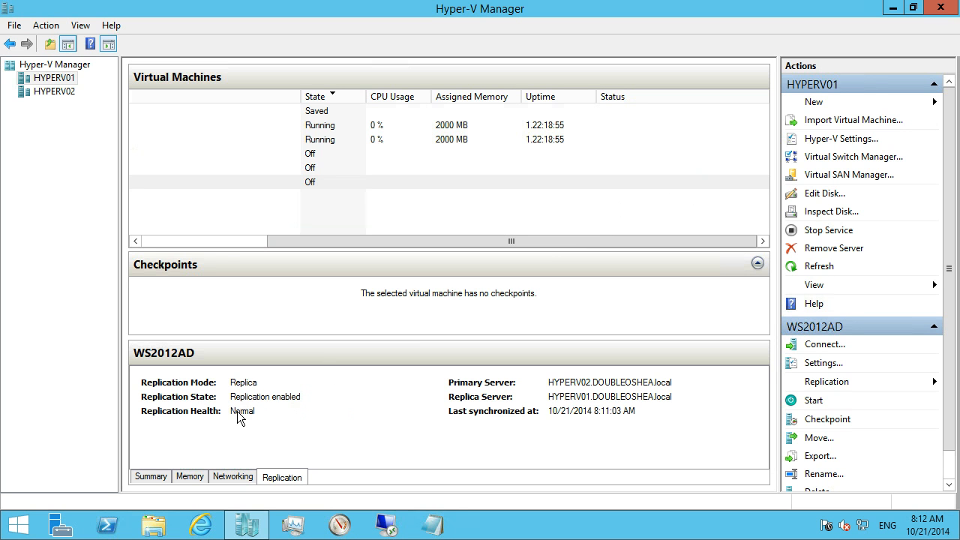
{"action": "left_click", "coordinate": [219, 241]}
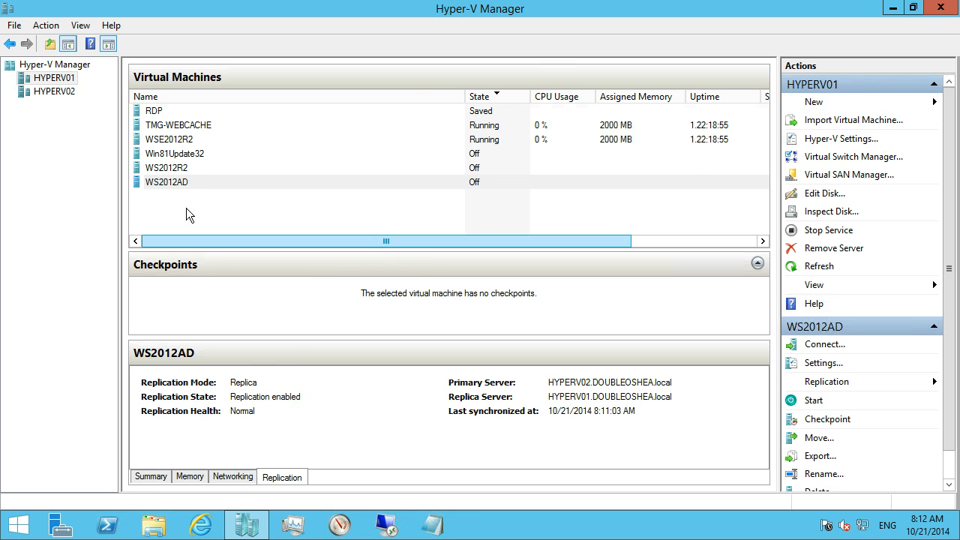
Step: Open the settings of the WS2012AD replica on HYPERV01 for review and close them without changes
{"action": "right_click", "coordinate": [188, 183]}
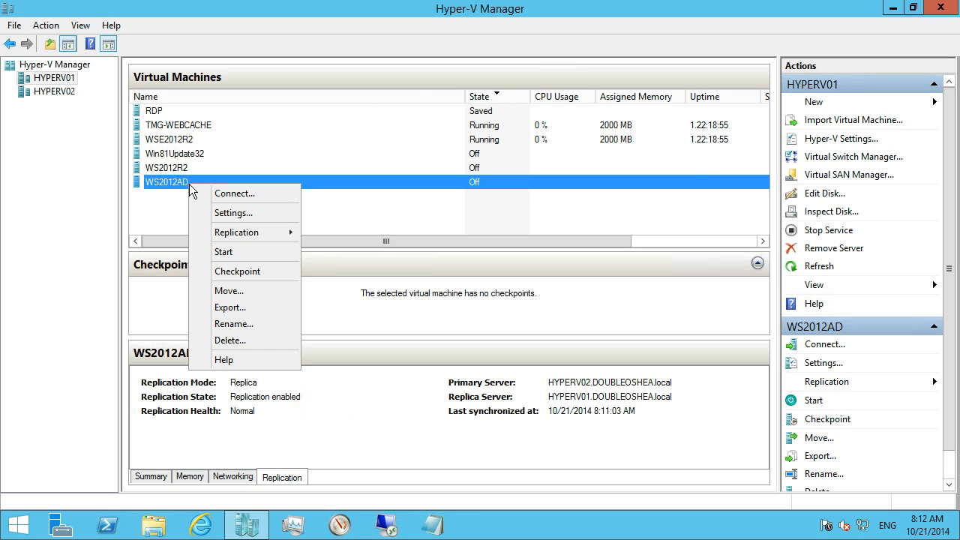
{"action": "left_click", "coordinate": [232, 213]}
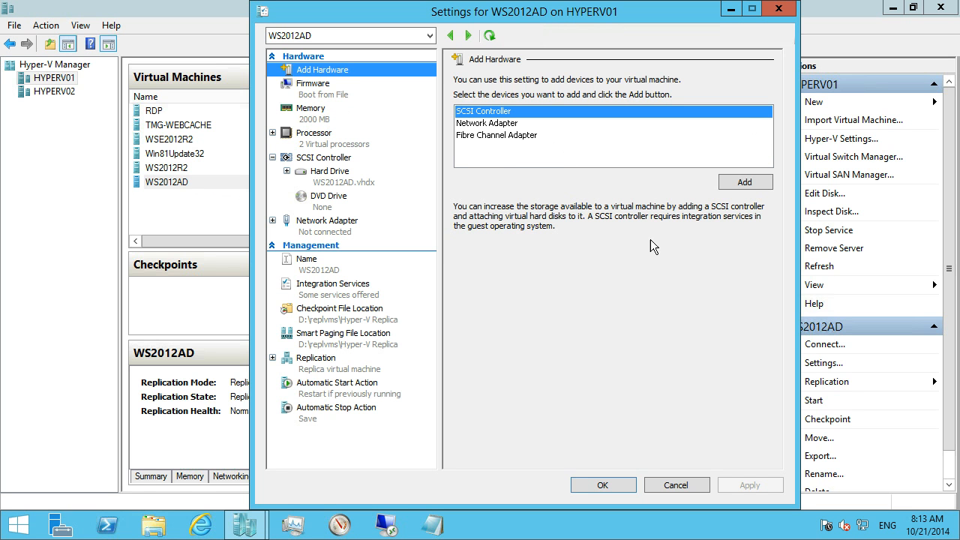
{"action": "left_click", "coordinate": [686, 483]}
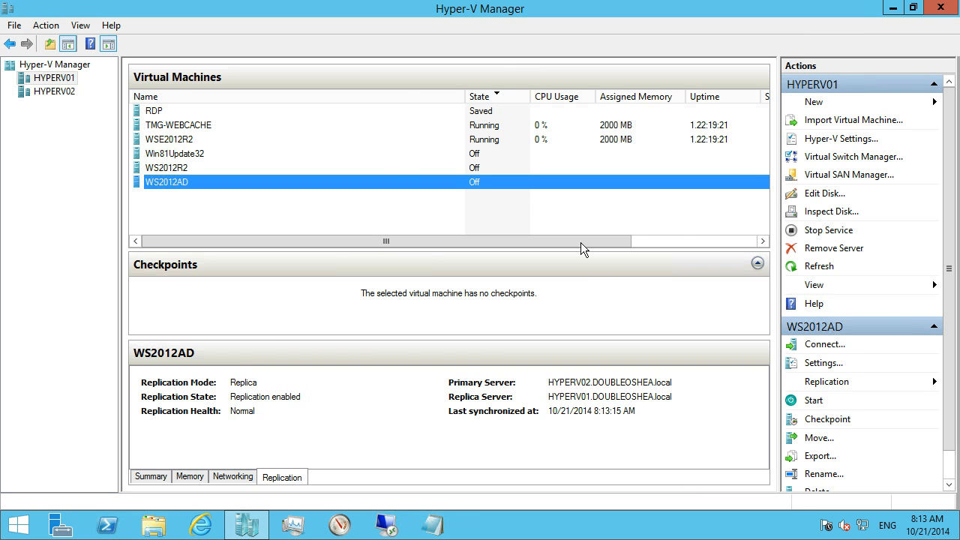
Step: View the replication options of the WS2012AD replica, open Extend Replication up to its Replica server page, and cancel it
{"action": "left_click_drag", "start_coordinate": [601, 237], "coordinate": [561, 229]}
{"action": "right_click", "coordinate": [169, 182]}
{"action": "mouse_move", "coordinate": [222, 232]}
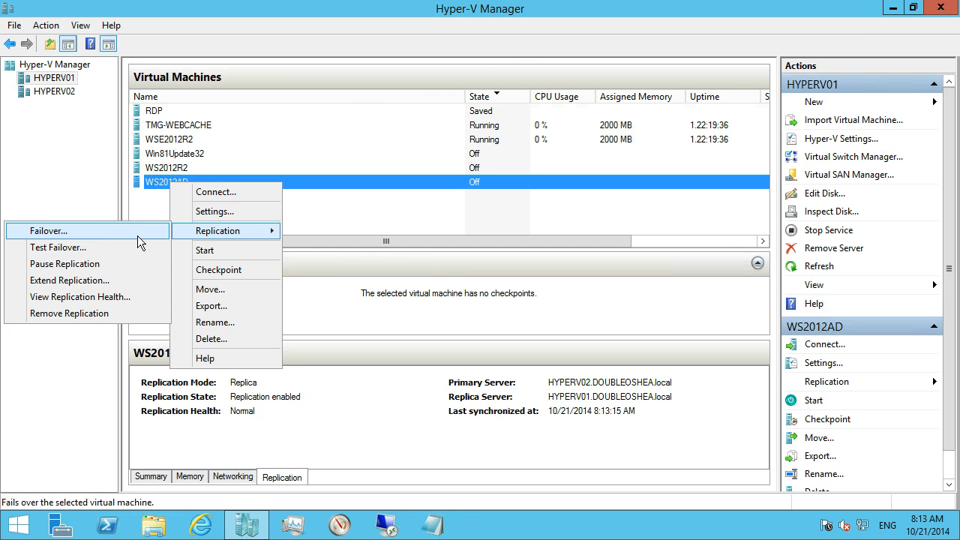
{"action": "left_click", "coordinate": [105, 279]}
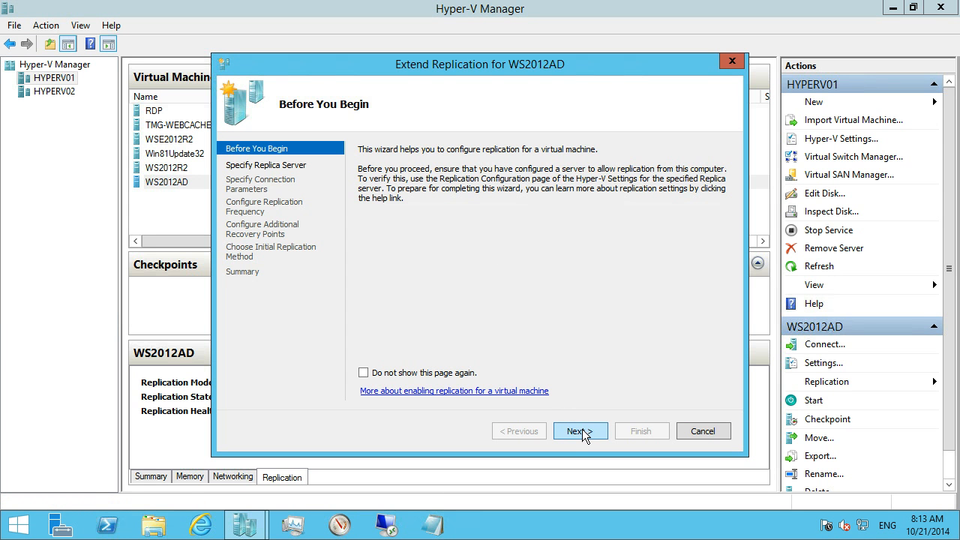
{"action": "left_click", "coordinate": [582, 432]}
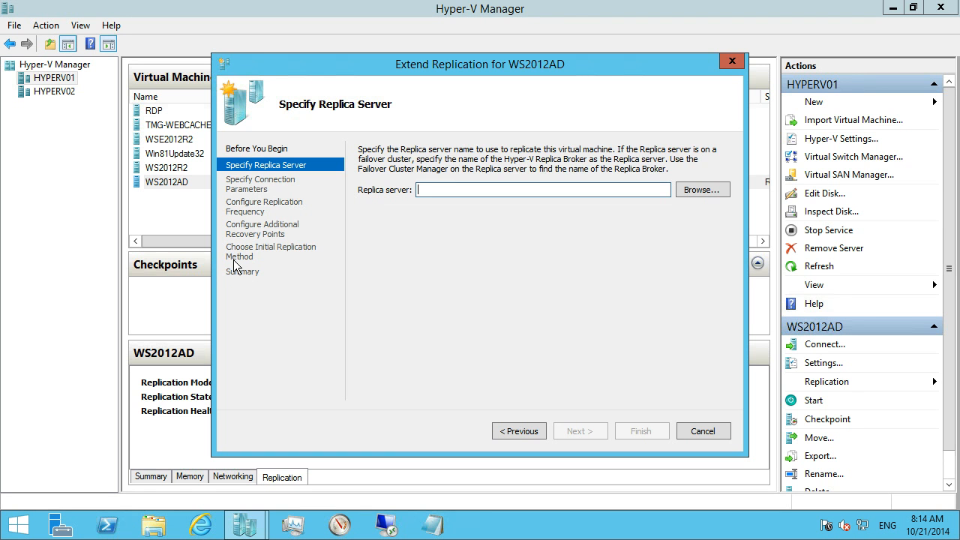
{"action": "left_click", "coordinate": [704, 431]}
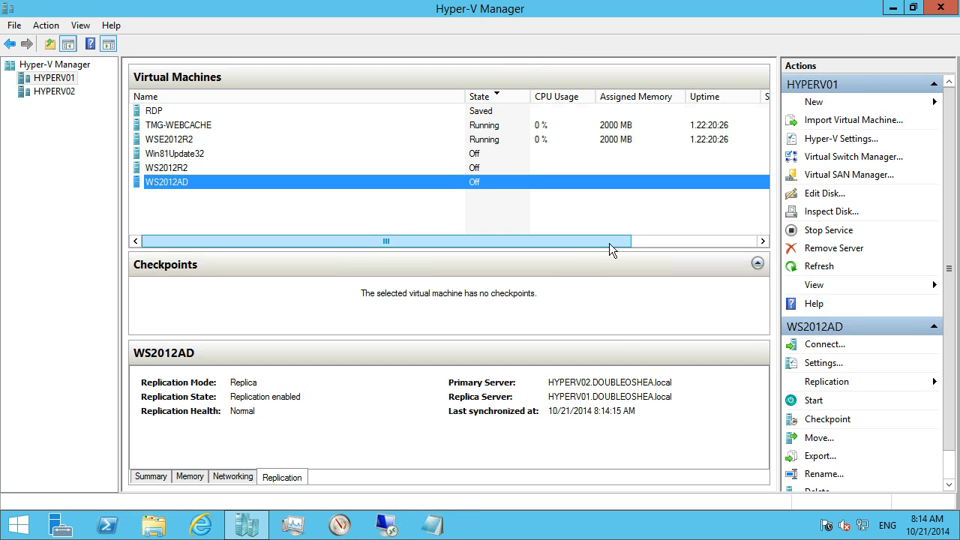
Step: Return to host HYPERV02 and review the replication details of the primary WS2012AD virtual machine
{"action": "left_click_drag", "start_coordinate": [611, 241], "coordinate": [486, 239]}
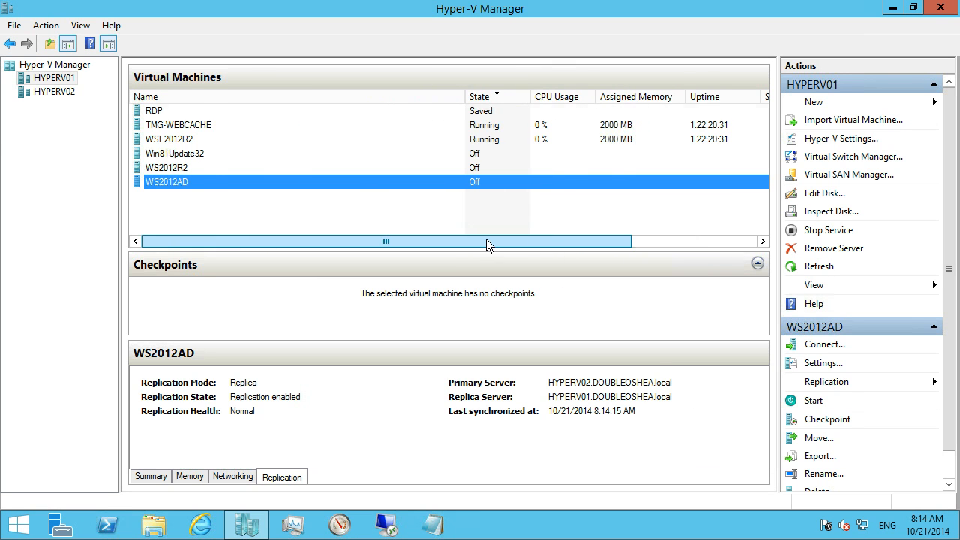
{"action": "left_click", "coordinate": [51, 88]}
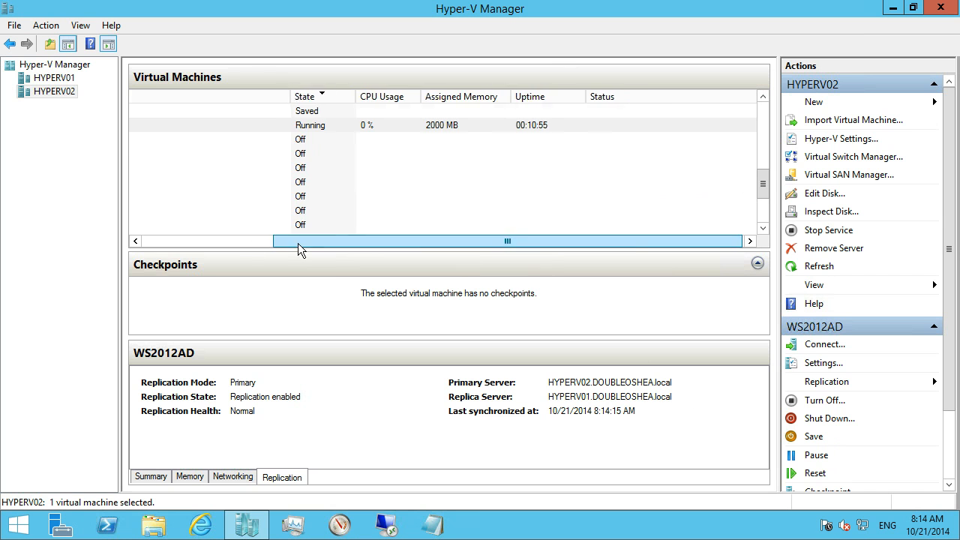
{"action": "left_click_drag", "start_coordinate": [306, 243], "coordinate": [146, 240]}
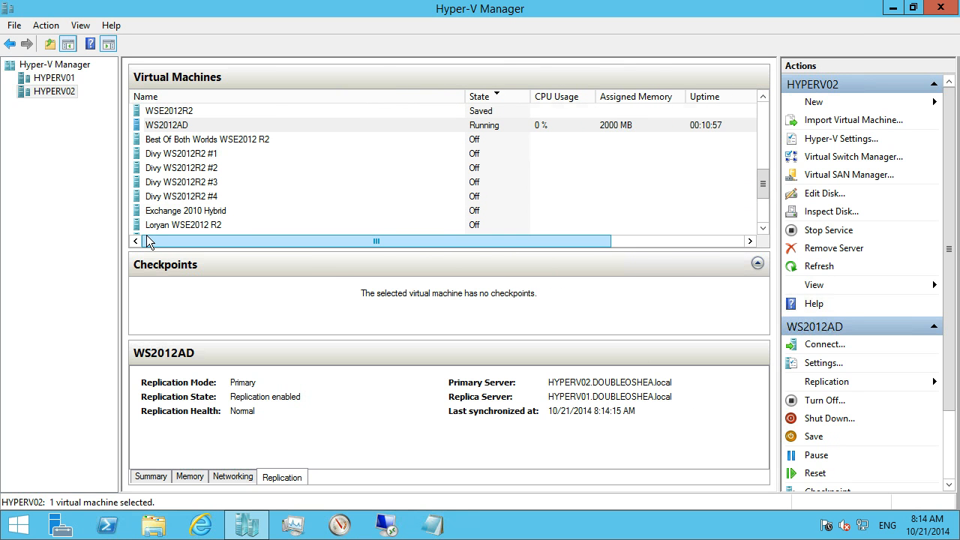